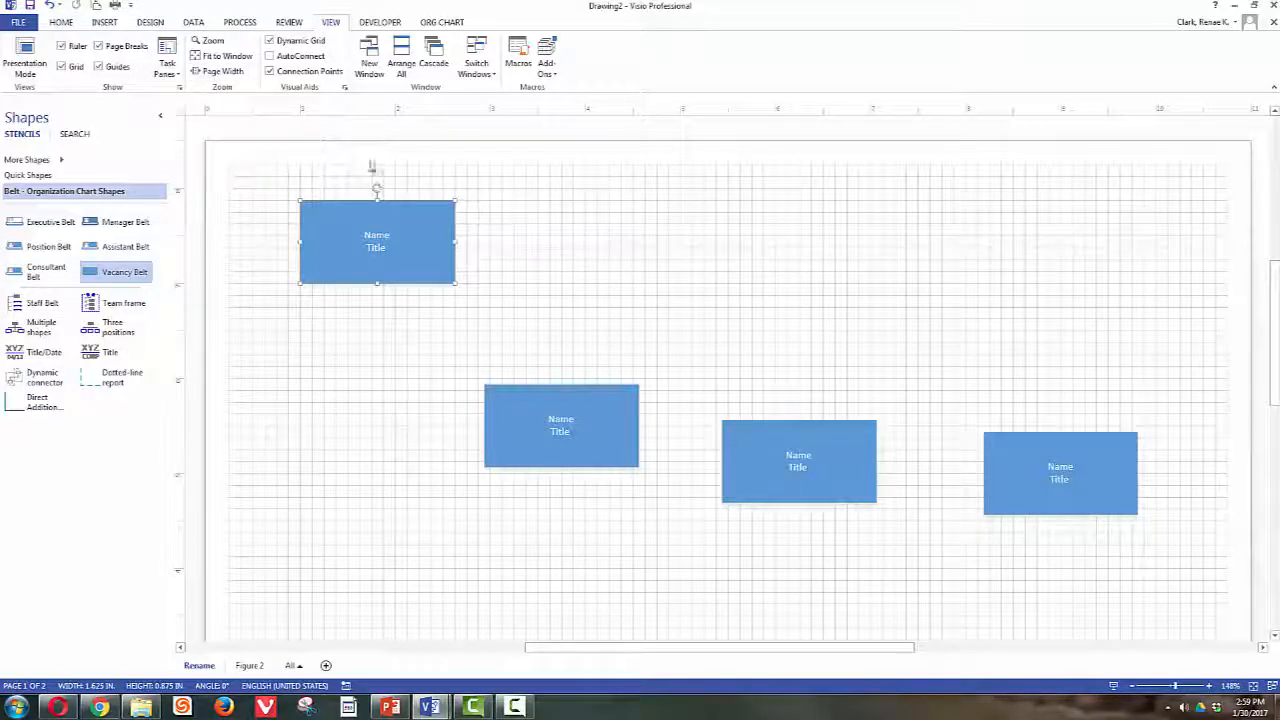
# - Move the top-left Name/Title box to the top centre of the page, then zoom to page width
pyautogui.click(222, 56)
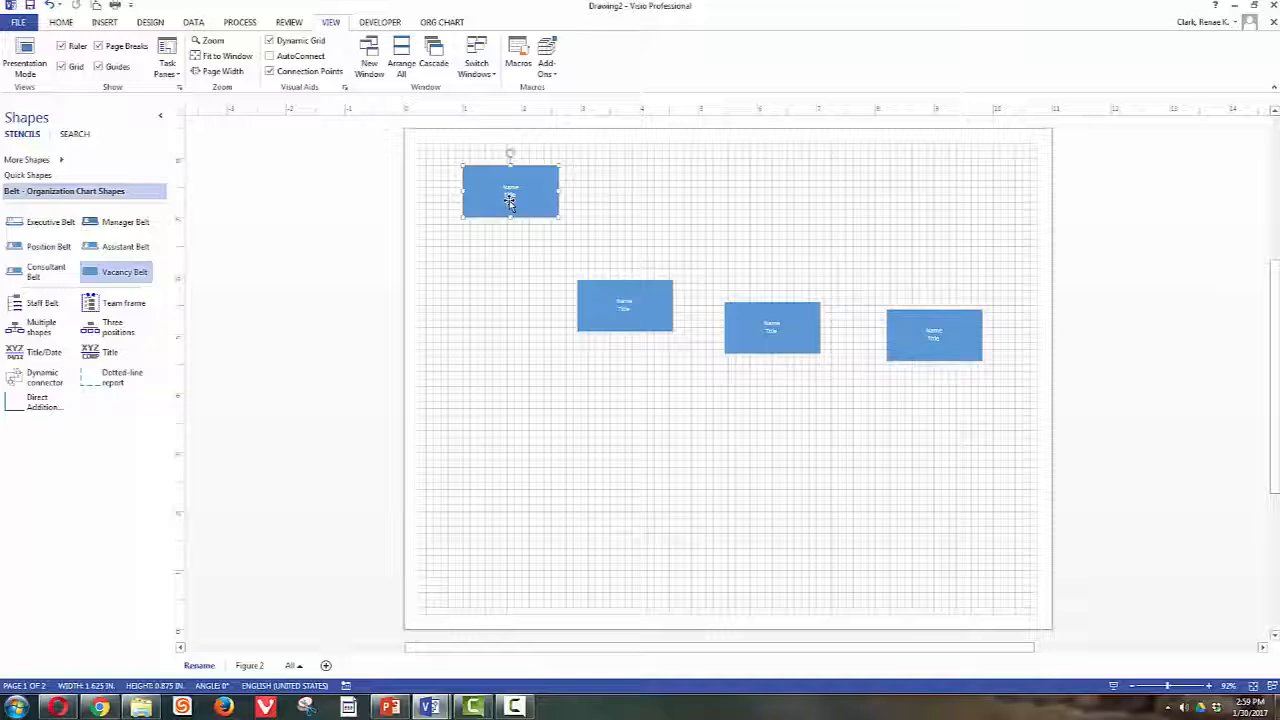
pyautogui.moveTo(510, 200); pyautogui.dragTo(724, 212)
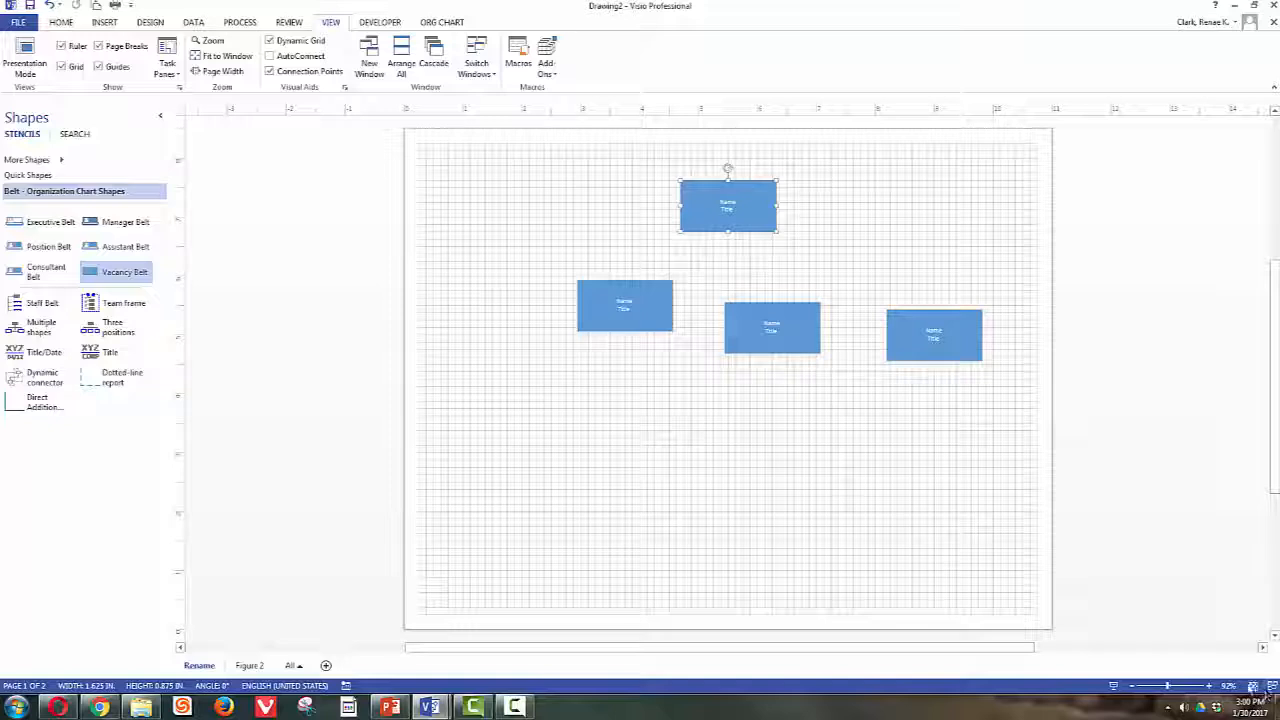
pyautogui.click(216, 71)
# - Line up the left, middle and right boxes in one row, with the middle box centred under the top box
pyautogui.scroll(4, 690, 243)
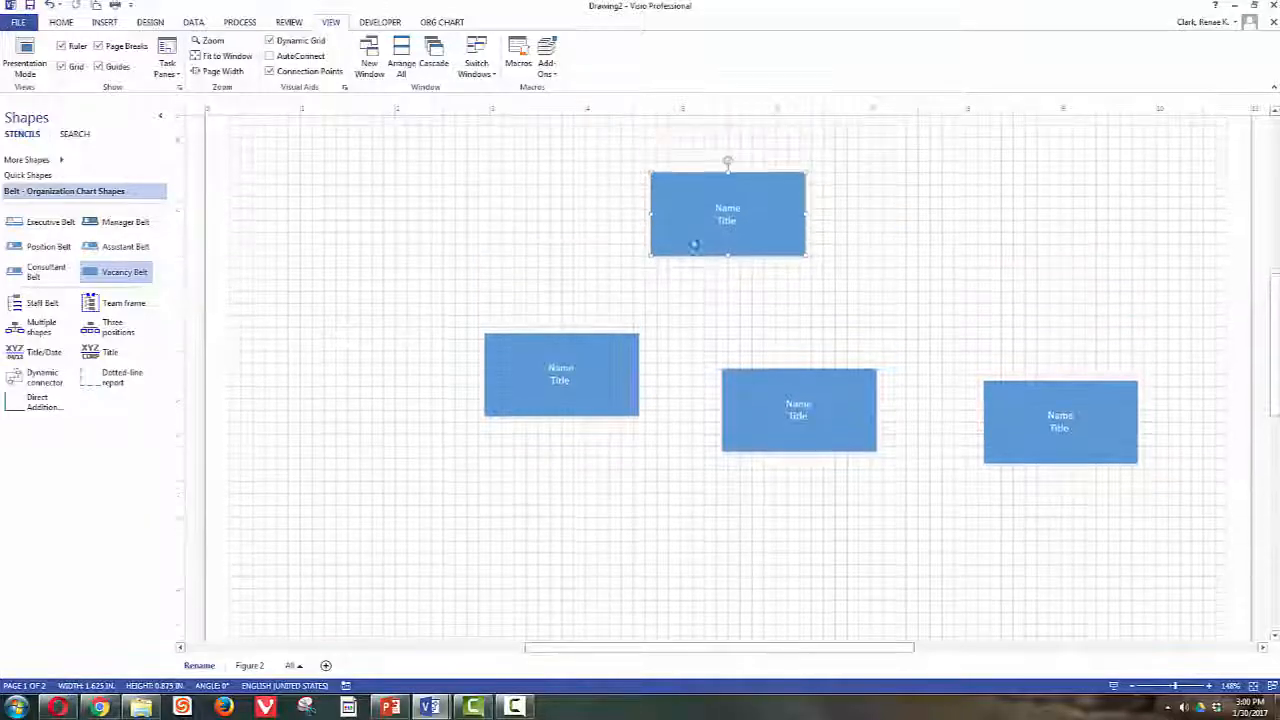
pyautogui.scroll(-1, 780, 314)
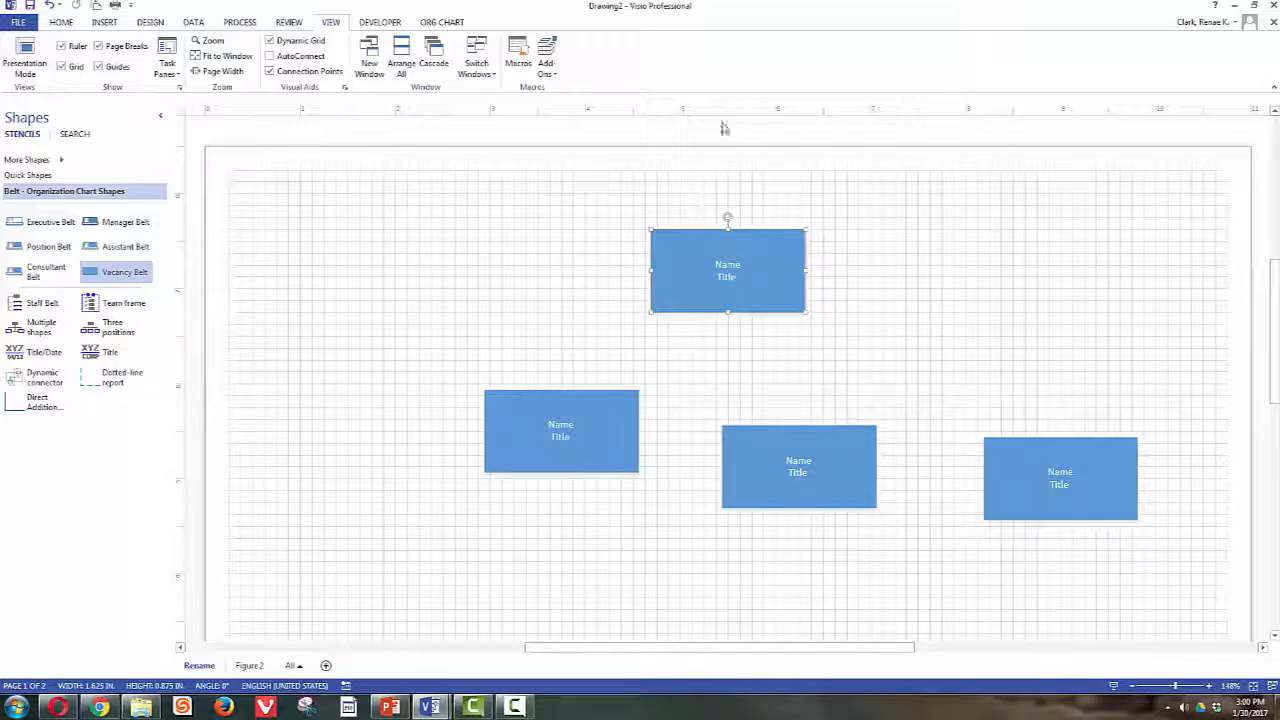
pyautogui.scroll(-2, 735, 210)
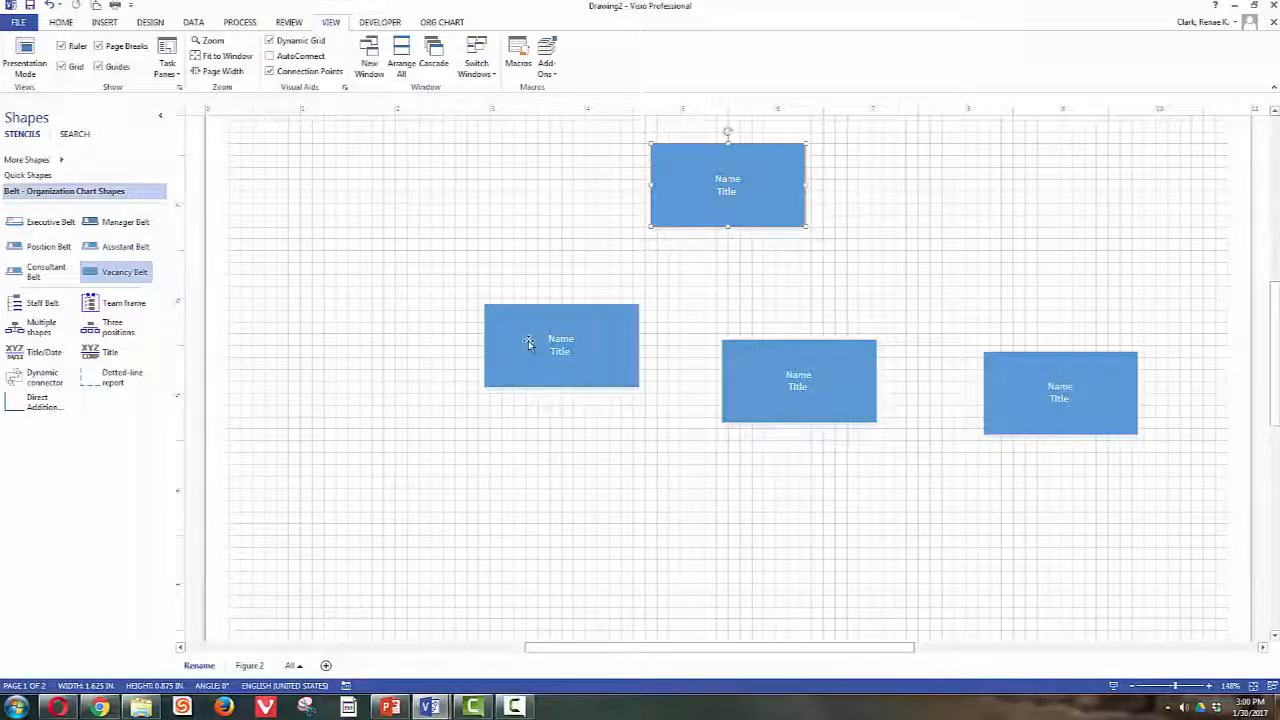
pyautogui.moveTo(530, 342); pyautogui.dragTo(326, 346)
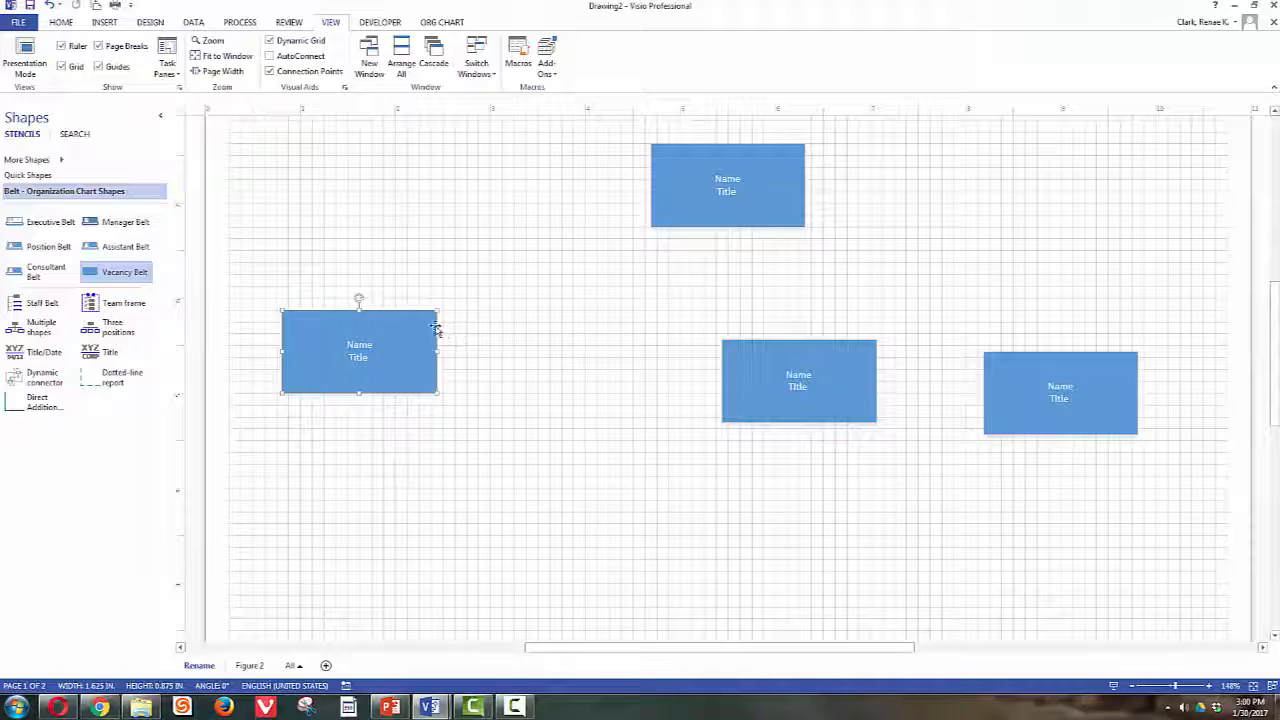
pyautogui.moveTo(361, 333); pyautogui.dragTo(361, 363)
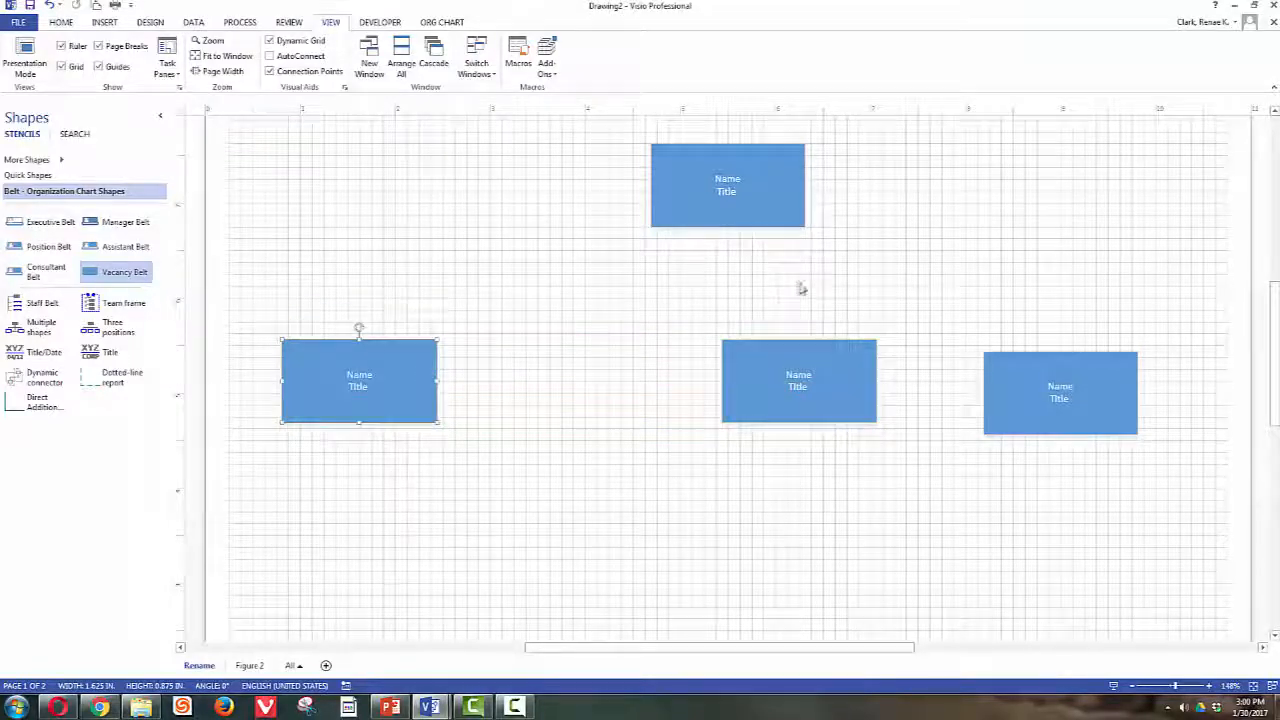
pyautogui.moveTo(797, 374); pyautogui.dragTo(726, 370)
pyautogui.moveTo(1026, 383); pyautogui.dragTo(1013, 371)
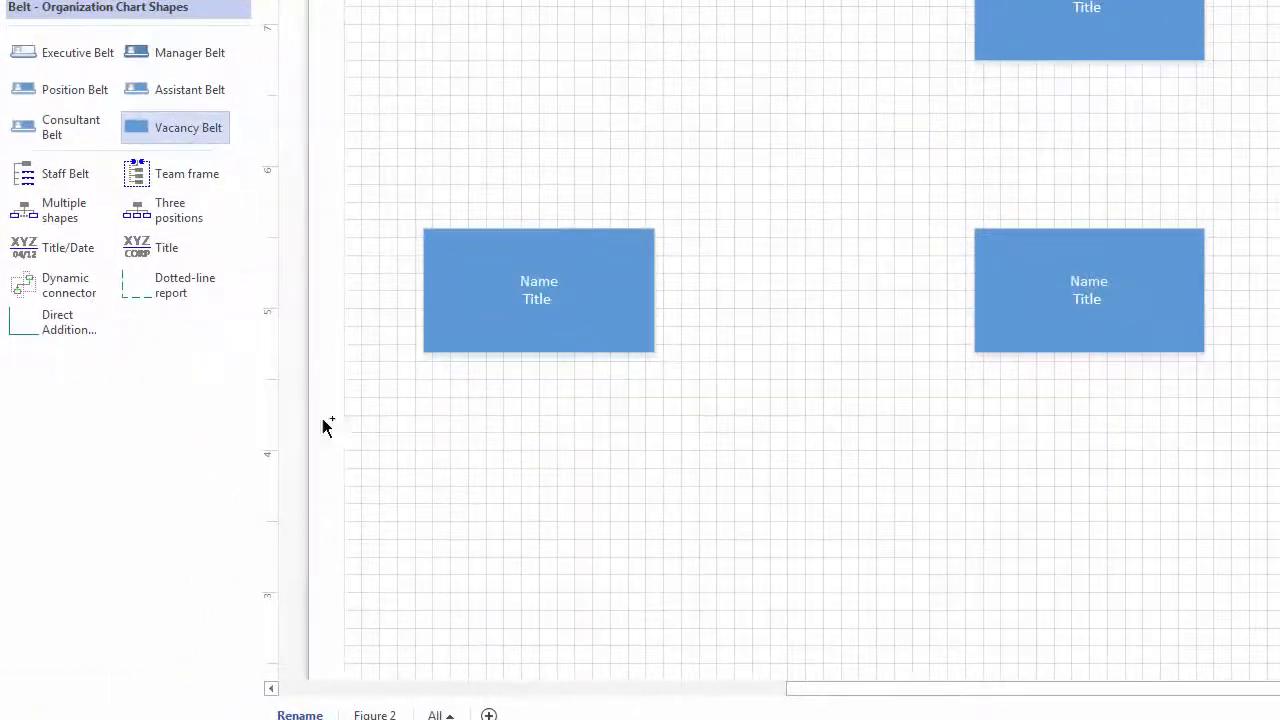
# - Add three Vacancy Belt boxes as a bottom row, nudge the right middle box left, and select the middle row
pyautogui.moveTo(325, 425); pyautogui.dragTo(719, 507)
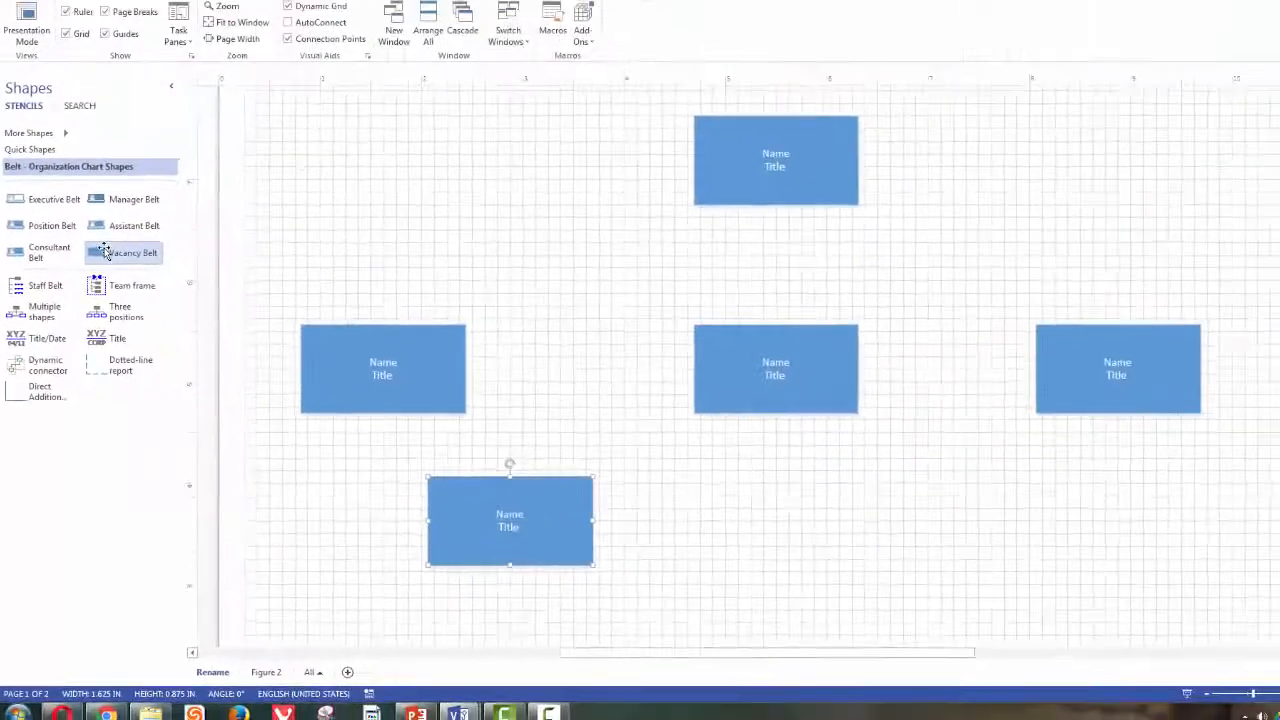
pyautogui.moveTo(143, 127); pyautogui.dragTo(920, 403)
pyautogui.moveTo(615, 457); pyautogui.dragTo(840, 518)
pyautogui.moveTo(115, 272); pyautogui.dragTo(1150, 520)
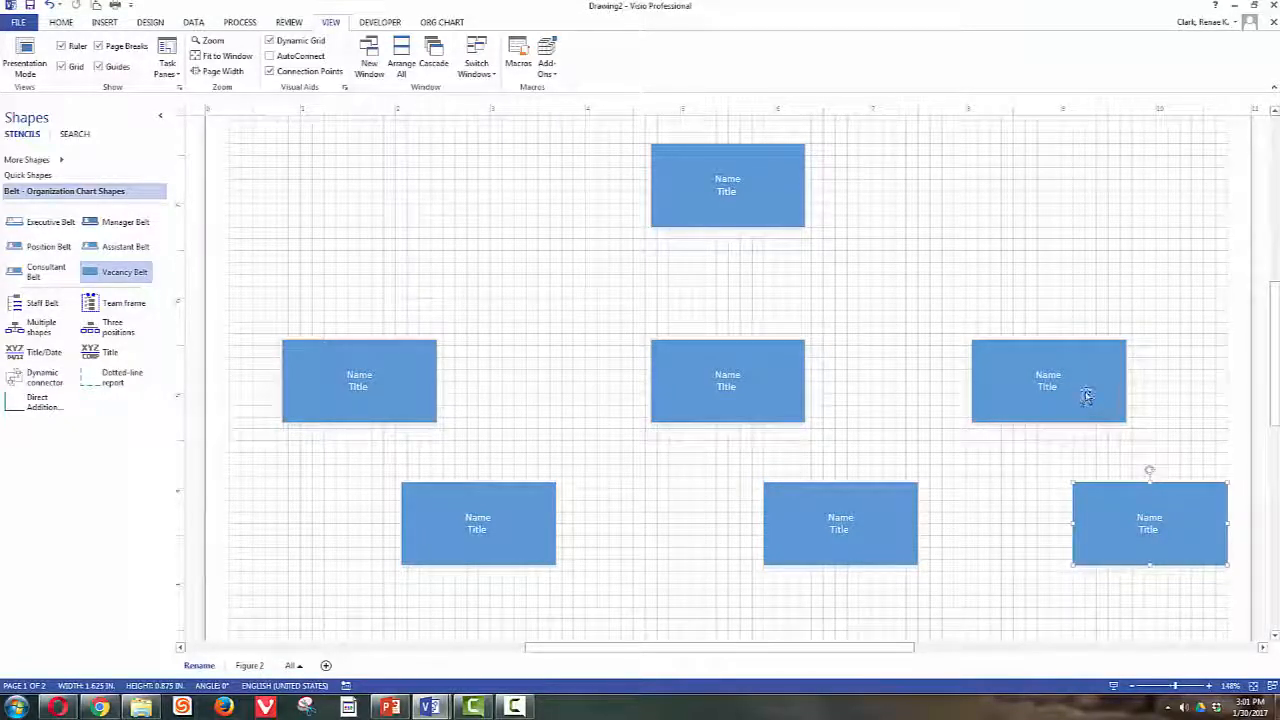
pyautogui.moveTo(1074, 391); pyautogui.dragTo(1050, 390)
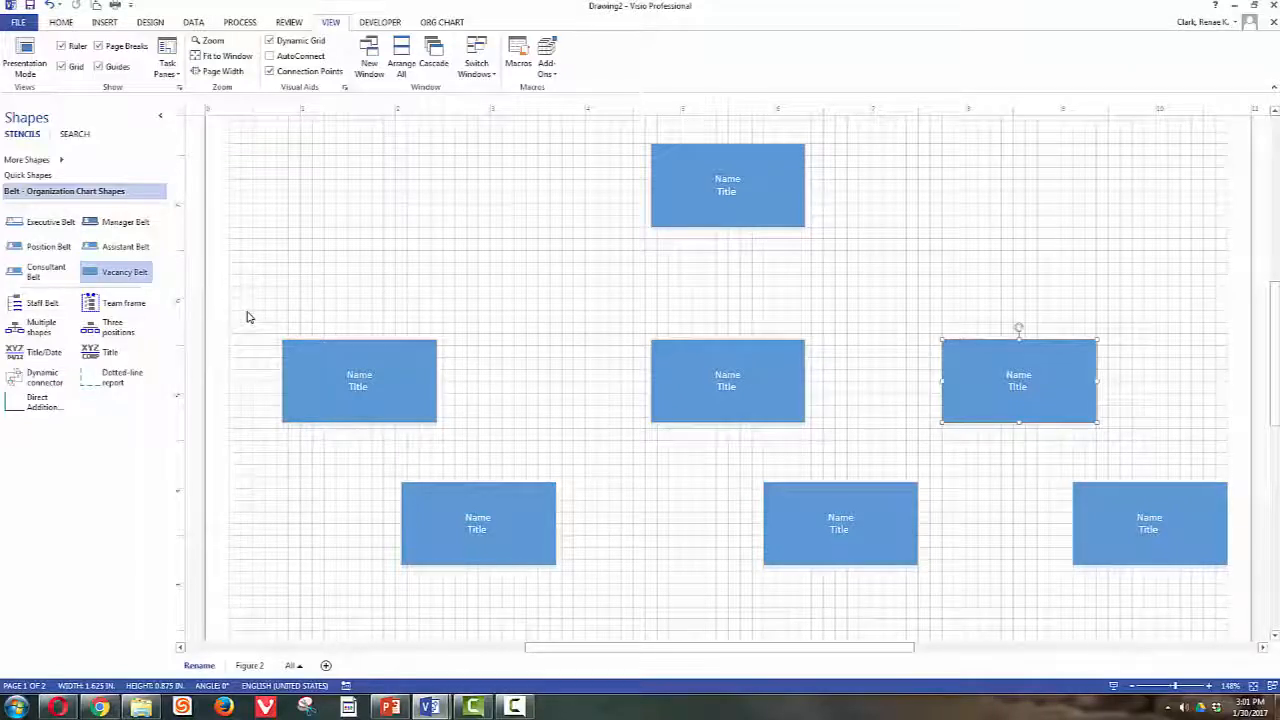
pyautogui.moveTo(249, 317); pyautogui.dragTo(1232, 452)
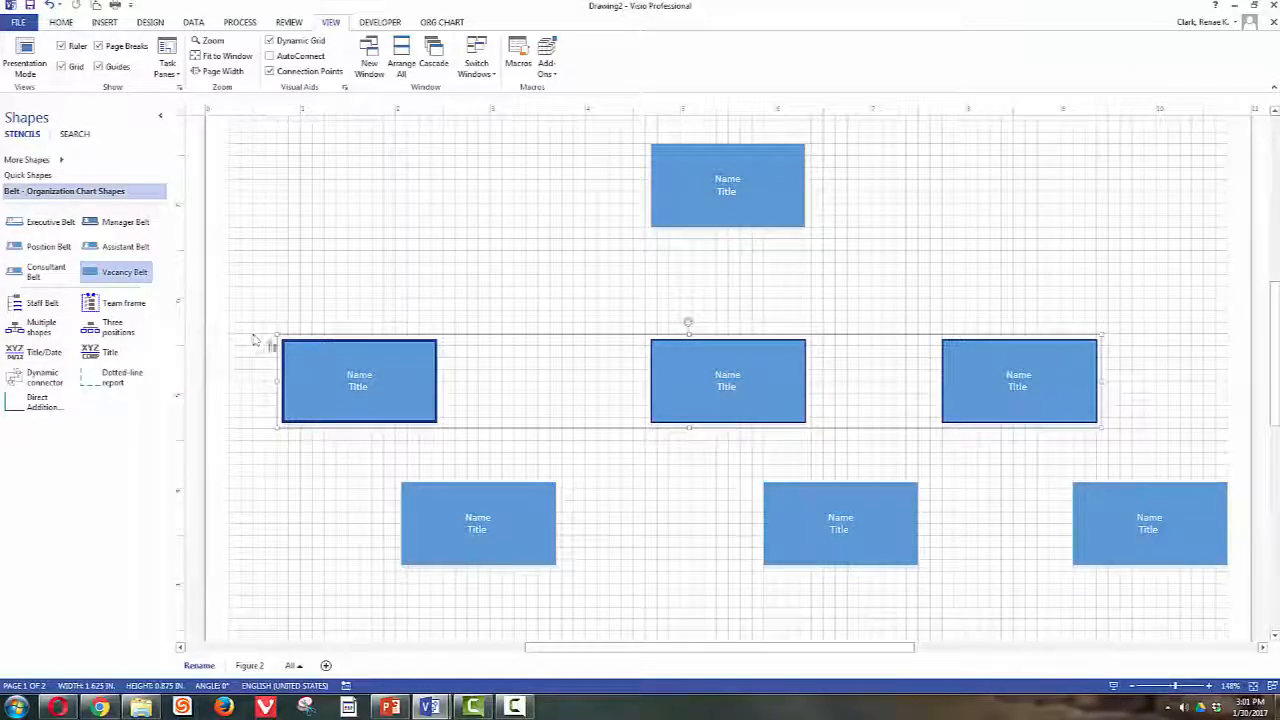
# - Apply Align Top to the three selected middle-row boxes
pyautogui.moveTo(233, 289); pyautogui.dragTo(1190, 459)
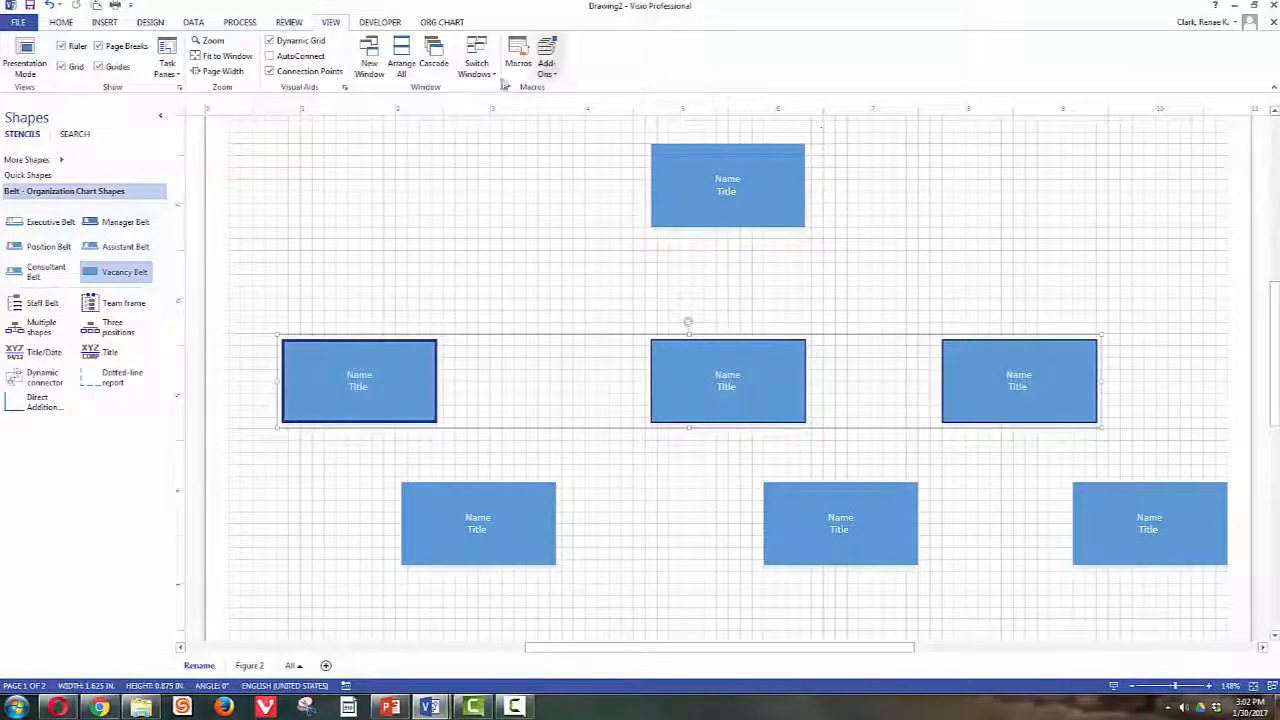
pyautogui.click(61, 22)
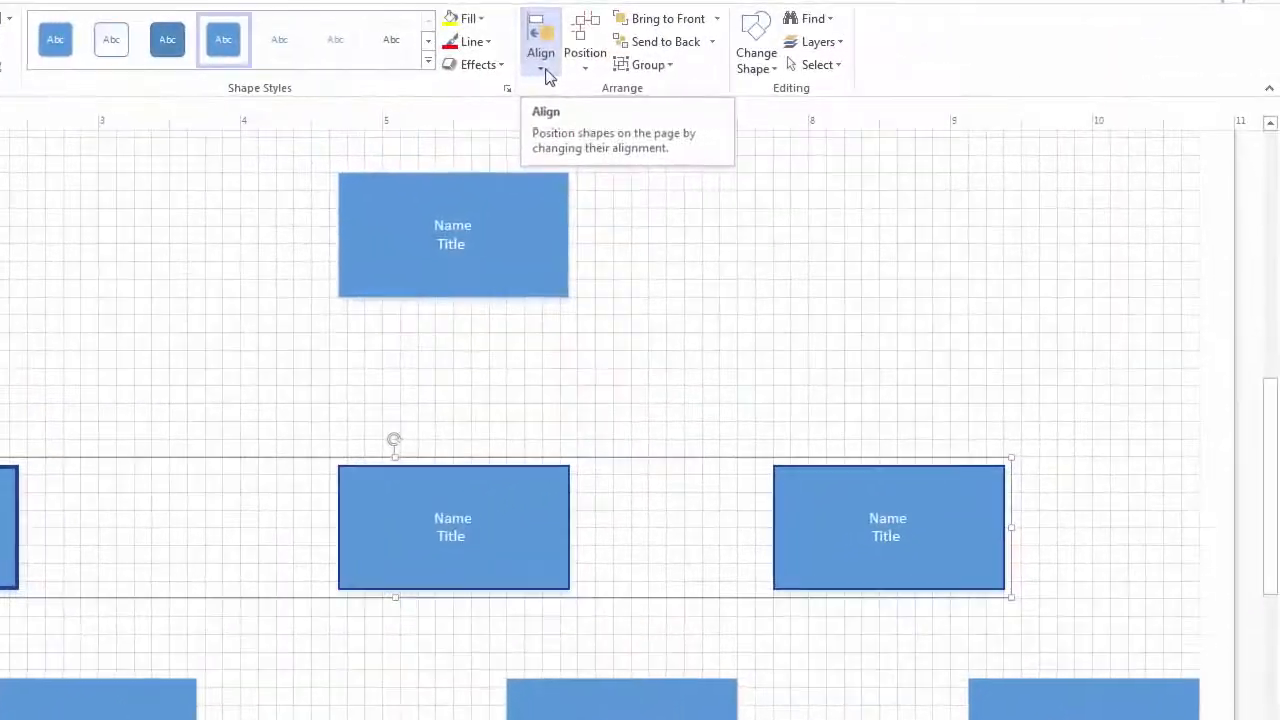
pyautogui.click(788, 72)
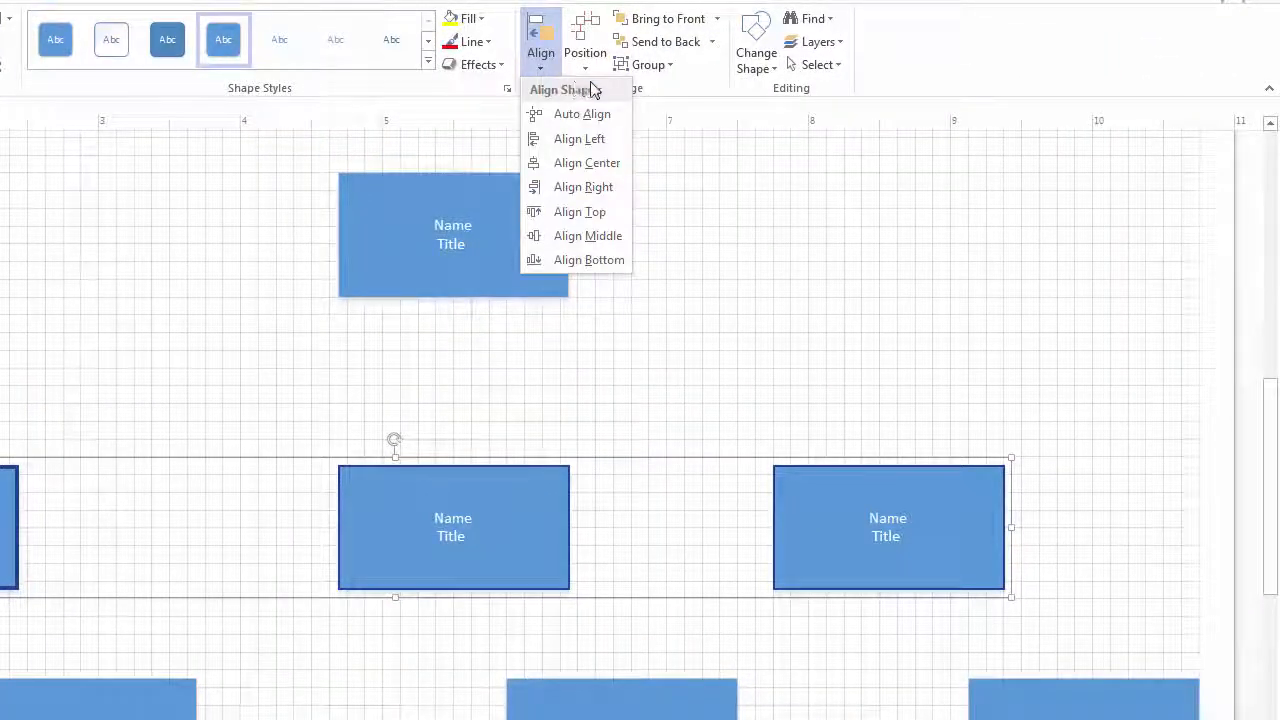
pyautogui.click(590, 70)
pyautogui.click(542, 68)
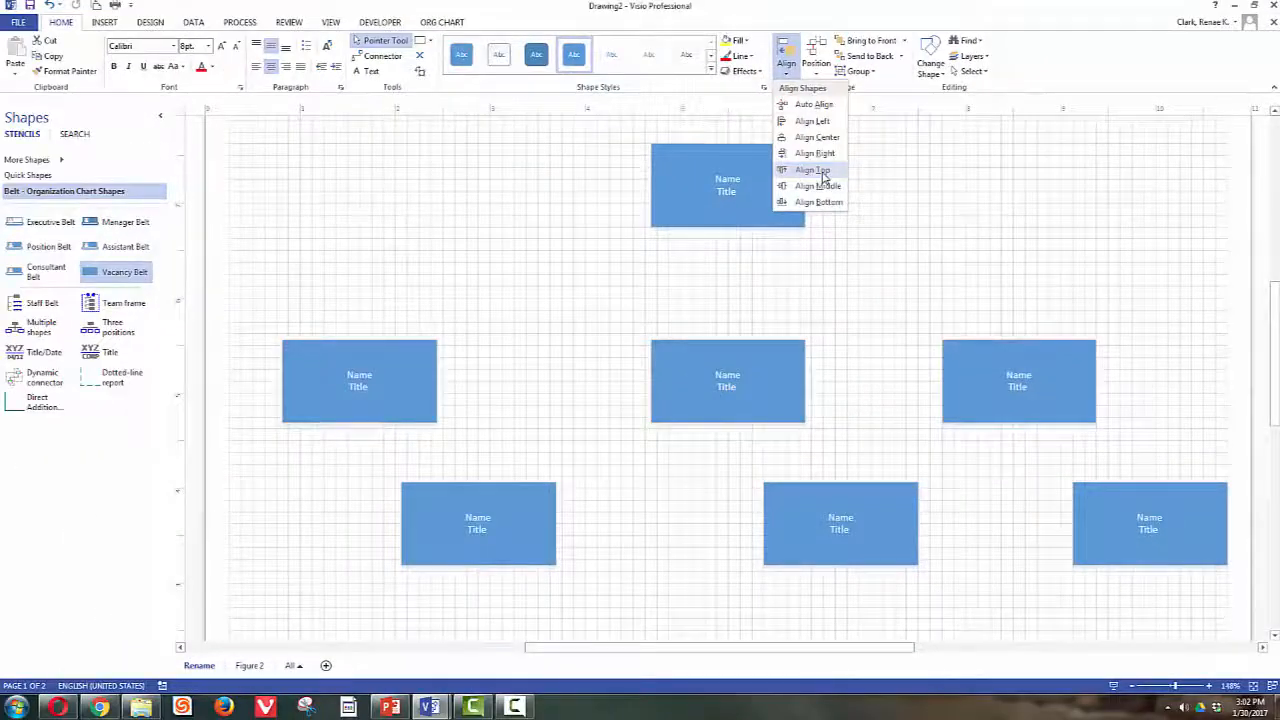
pyautogui.click(823, 171)
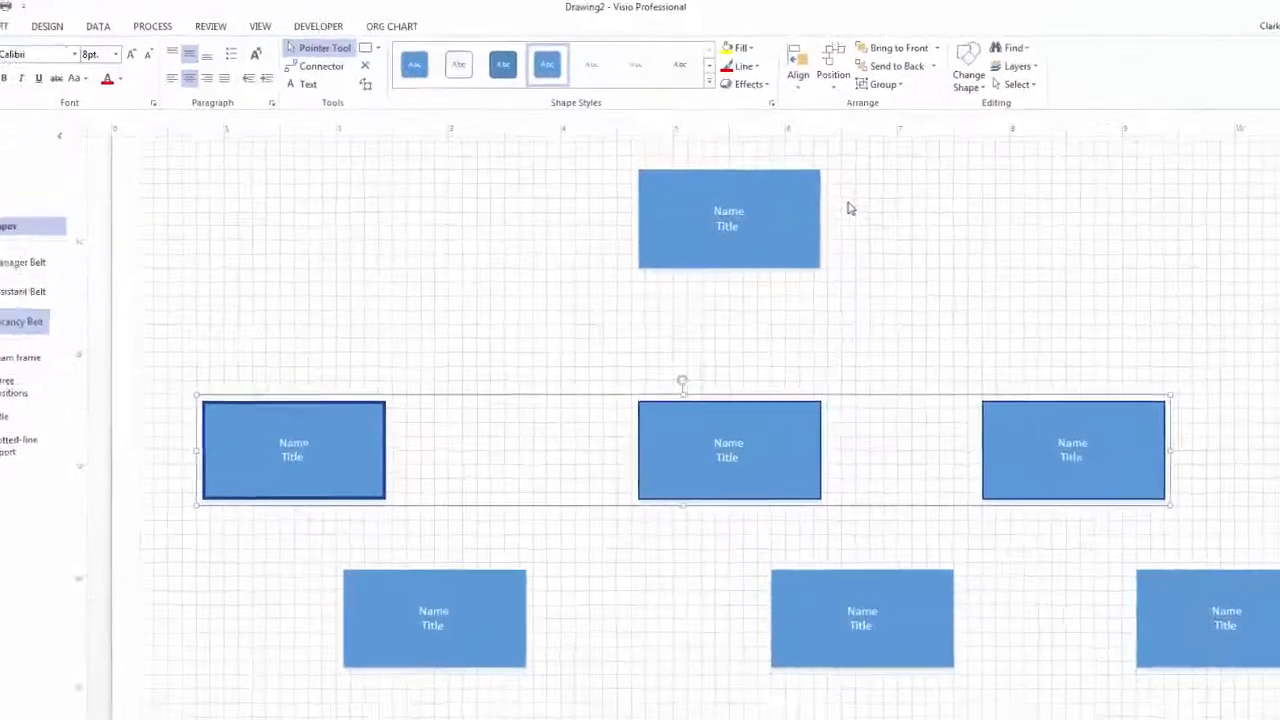
pyautogui.click(816, 75)
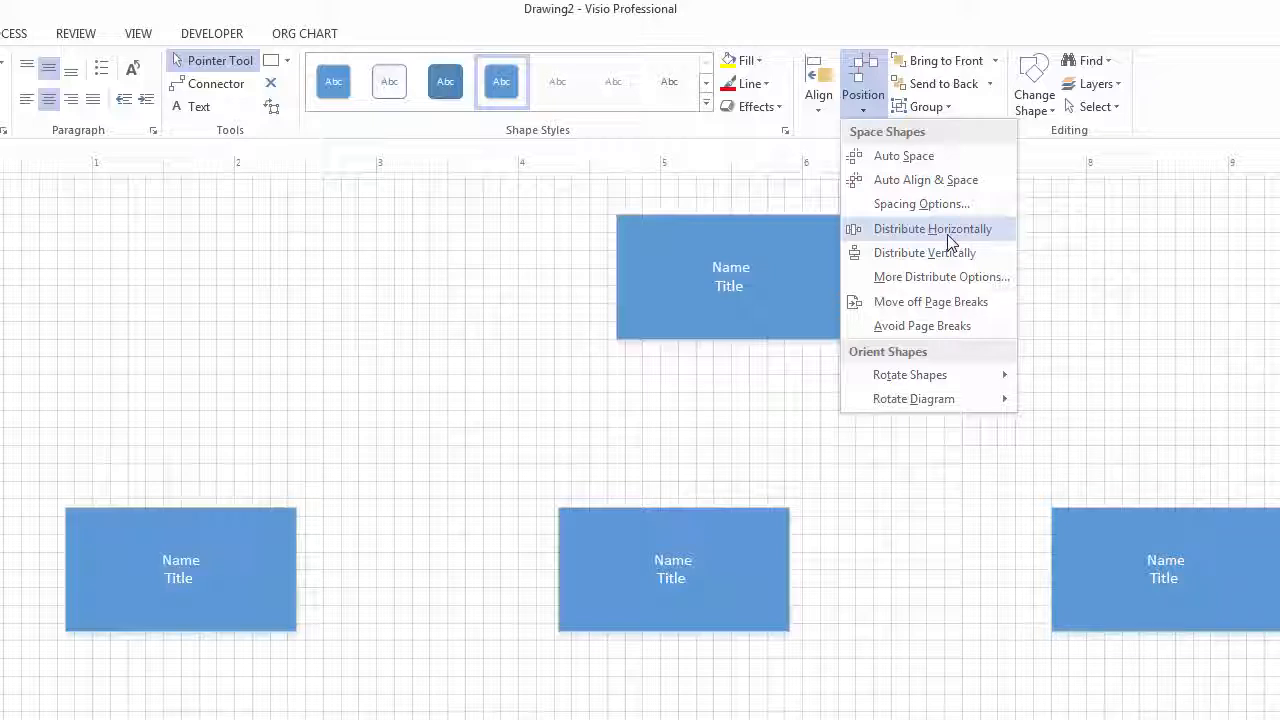
# - Distribute the three middle-row boxes horizontally so their gaps are equal
pyautogui.click(948, 240)
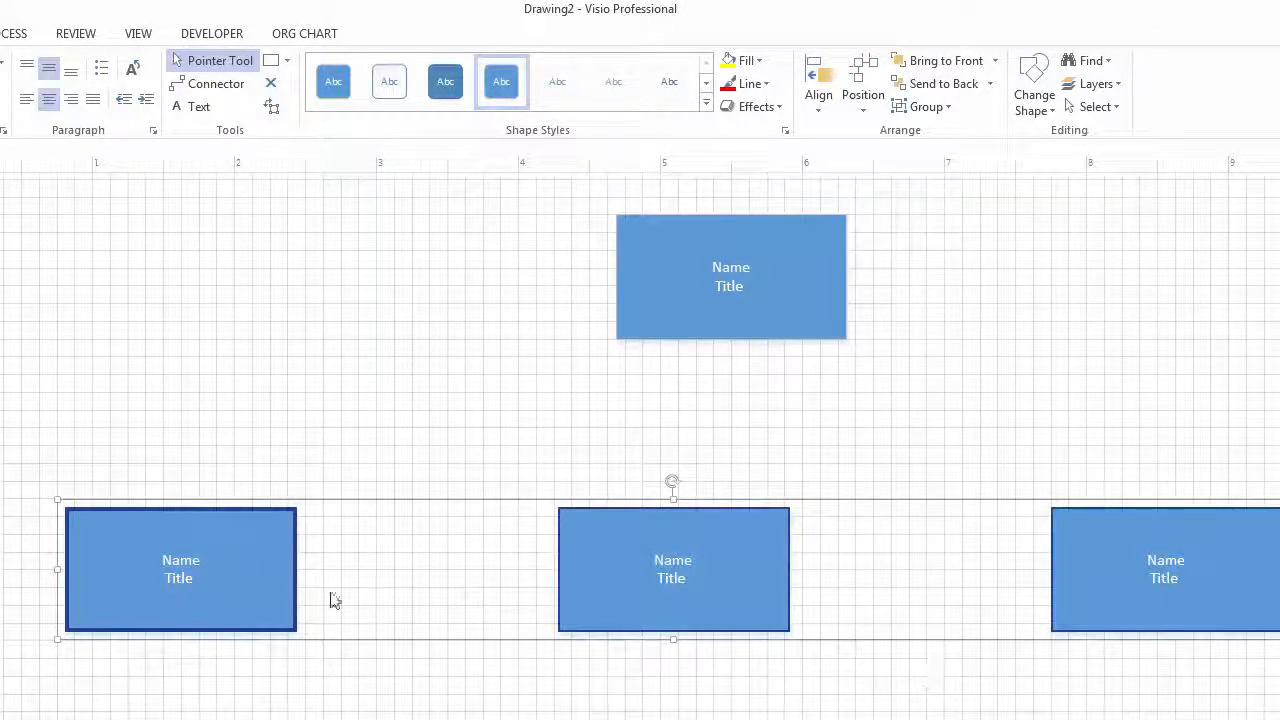
# - Label the top box CEO and the left box VP 1
pyautogui.doubleClick(738, 268)
pyautogui.doubleClick(740, 268)
pyautogui.write('CEO')
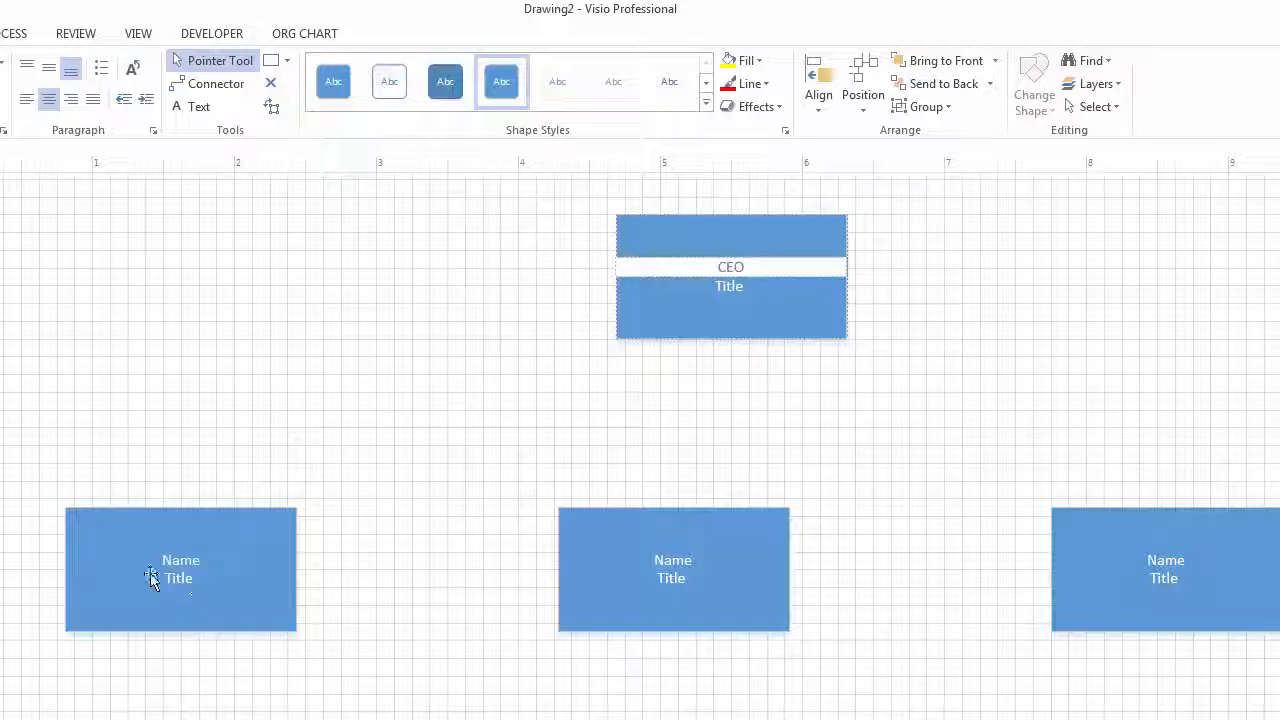
pyautogui.click(176, 566)
pyautogui.doubleClick(182, 564)
pyautogui.write('VP')
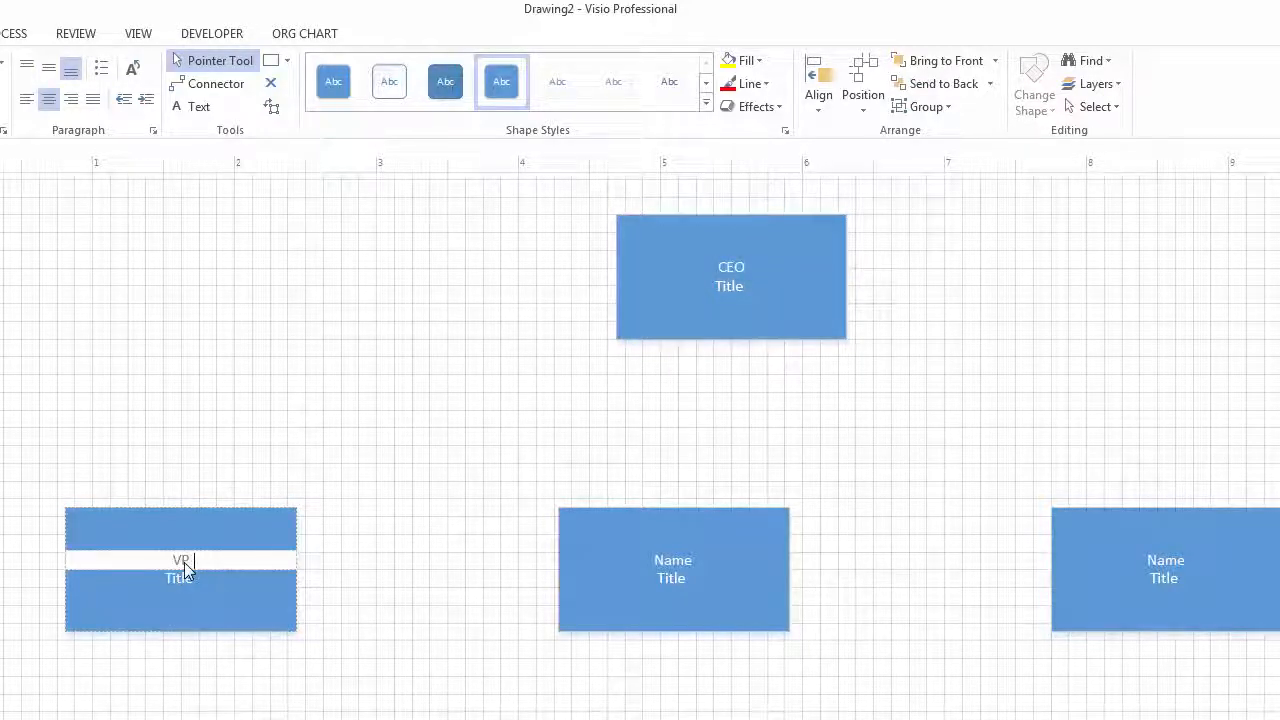
pyautogui.write(' 1')
pyautogui.click(684, 574)
# - Replace Name in the middle box with VP 2
pyautogui.doubleClick(684, 574)
pyautogui.doubleClick(684, 562)
pyautogui.click(685, 561)
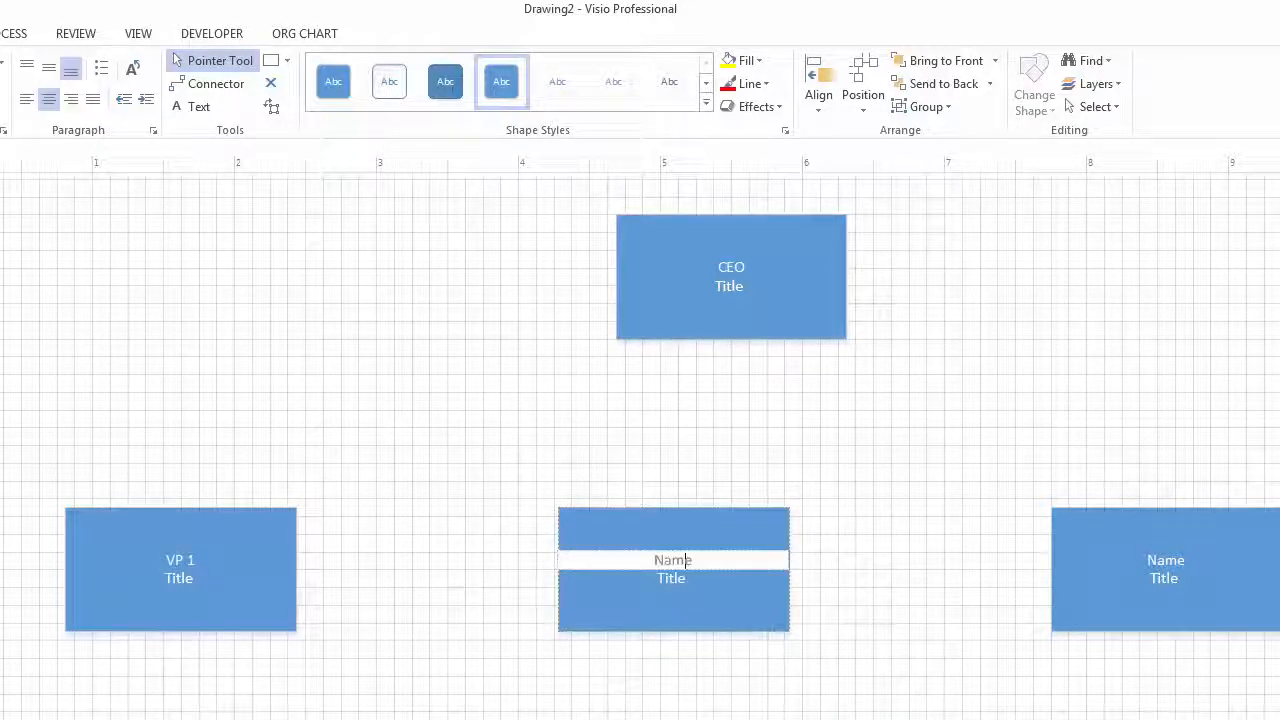
pyautogui.doubleClick(684, 561)
pyautogui.press('BackSpace')
pyautogui.write('VP 2')
pyautogui.click(1195, 568)
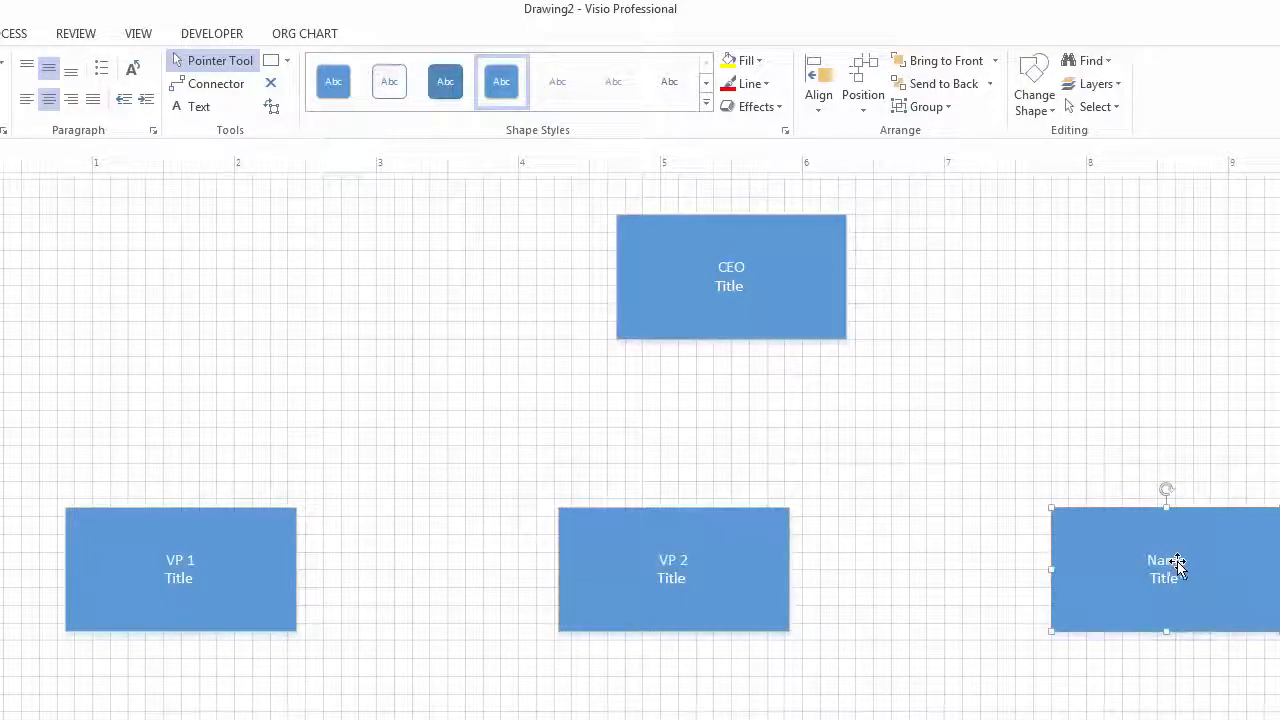
# - Label the right box VP 3 and remove the extra empty line beneath it
pyautogui.doubleClick(1178, 566)
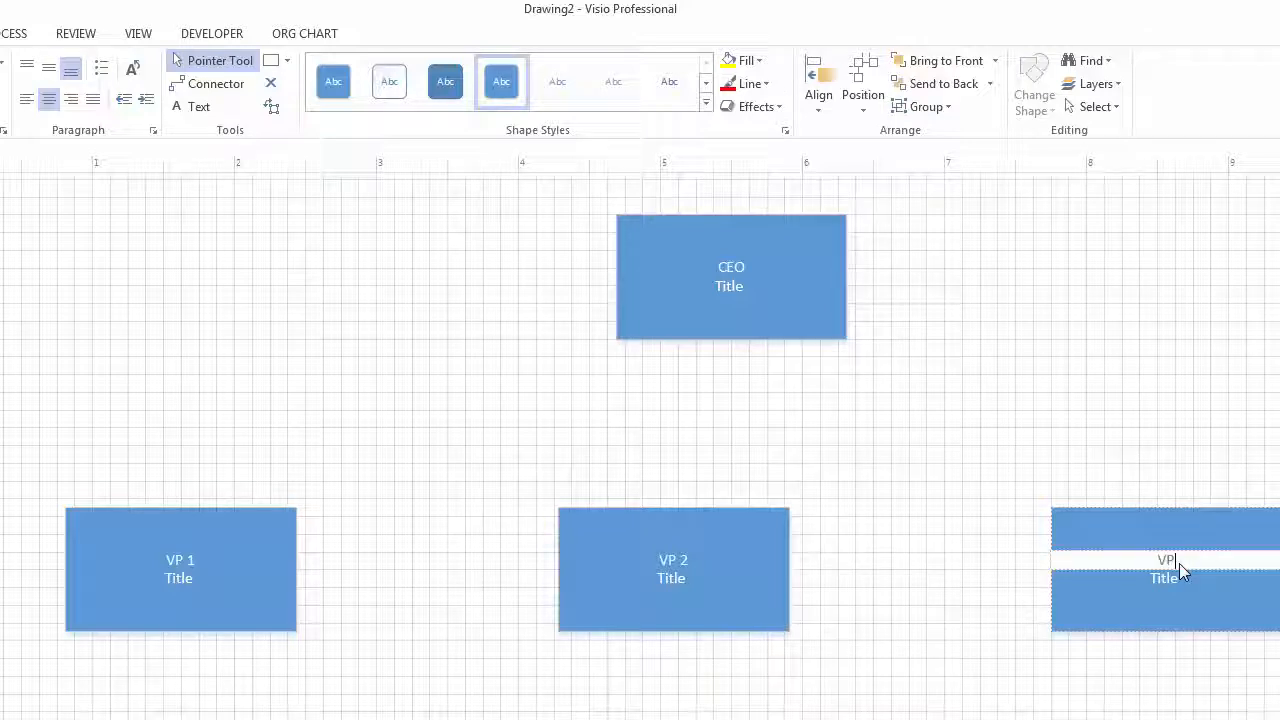
pyautogui.write('VP 2')
pyautogui.press('BackSpace')
pyautogui.write('3')
pyautogui.press('Return')
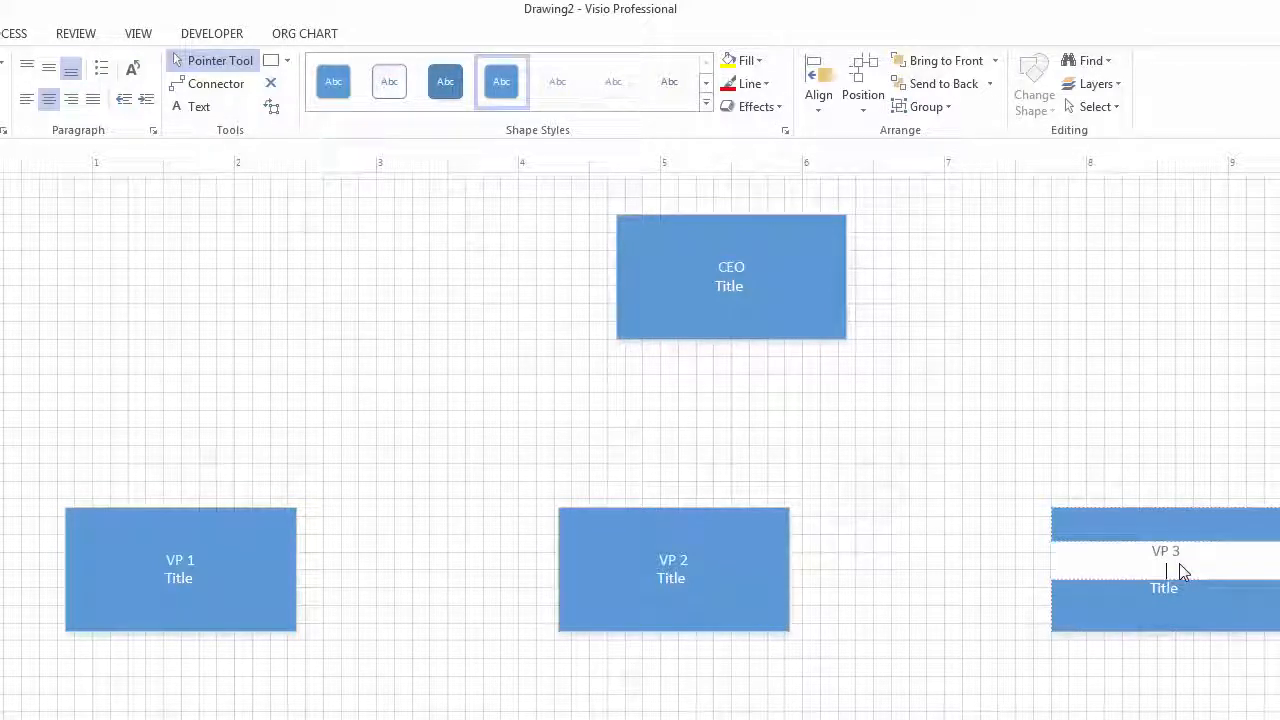
pyautogui.press('BackSpace')
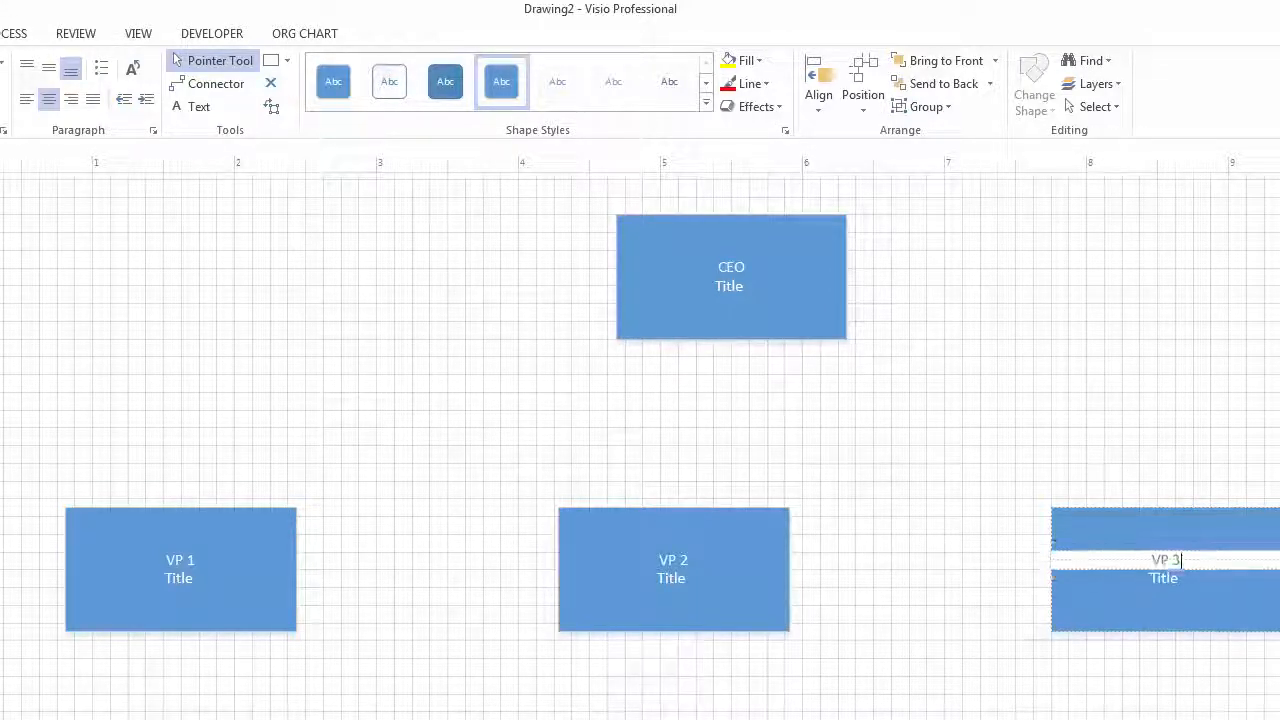
pyautogui.press('Escape')
pyautogui.click(159, 688)
pyautogui.scroll(-3, 159, 688)
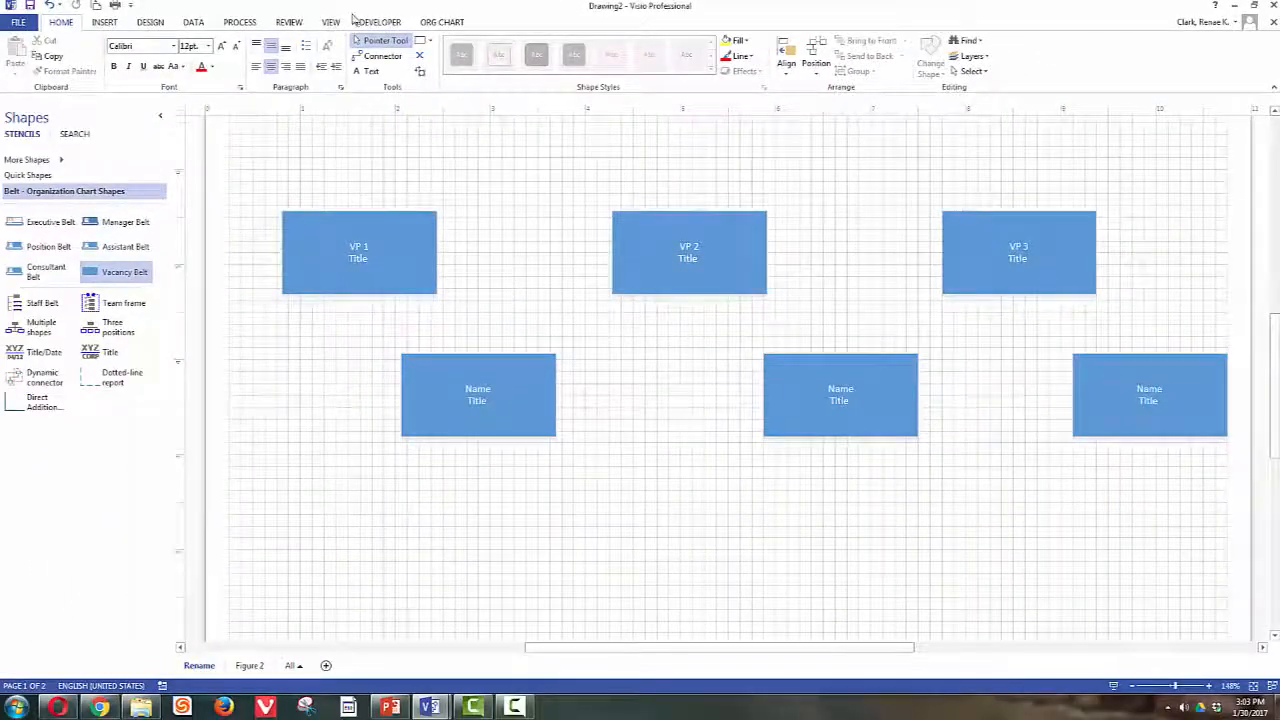
# - Zoom out so the whole page fits in the window
pyautogui.click(333, 22)
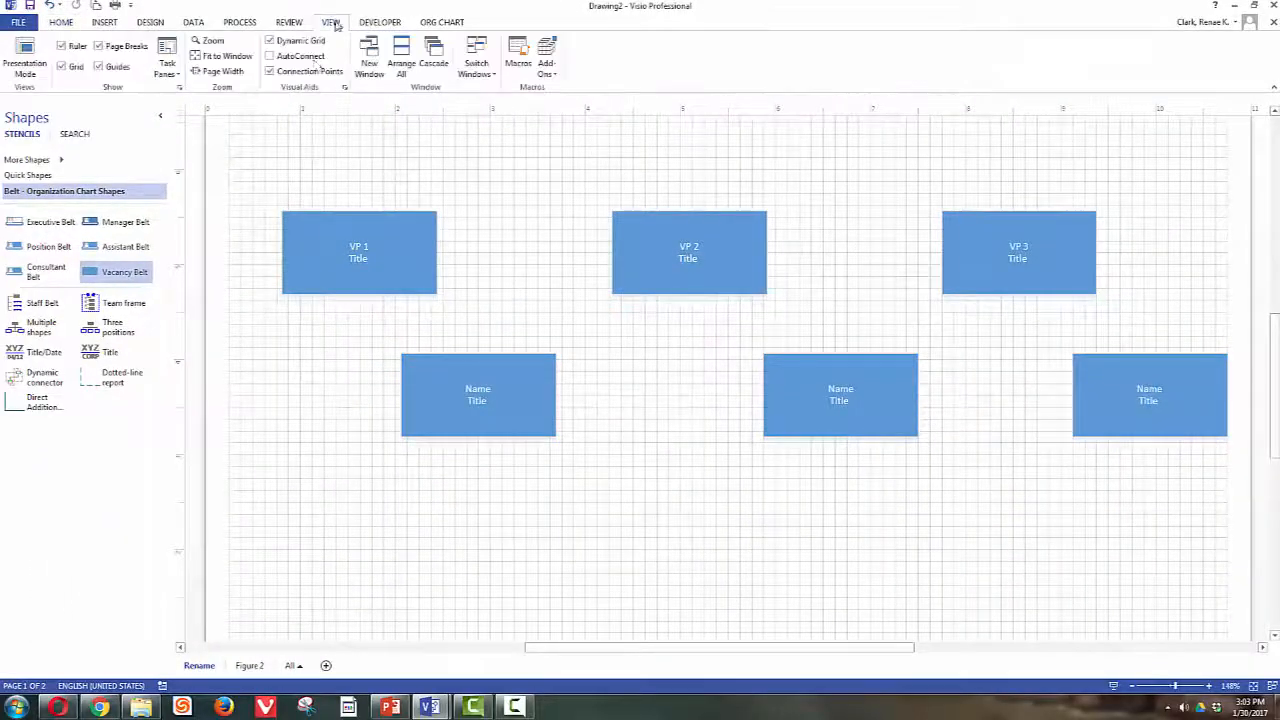
pyautogui.click(222, 56)
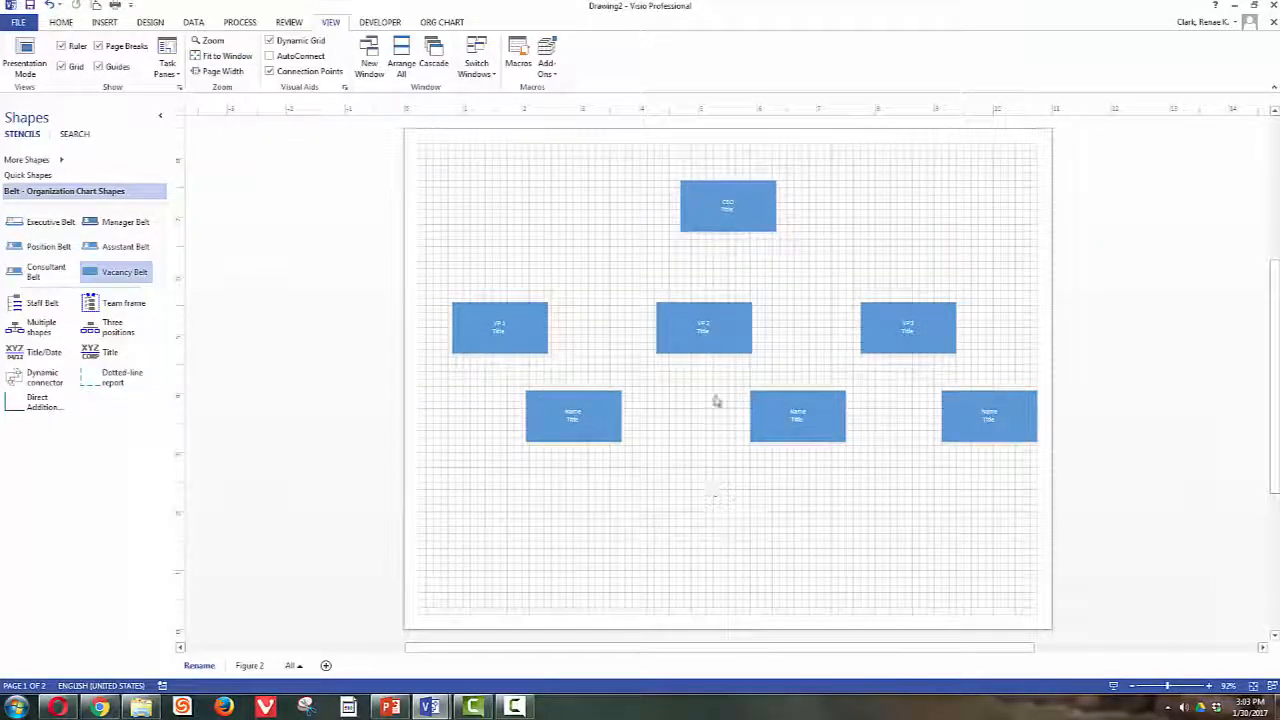
pyautogui.click(500, 326)
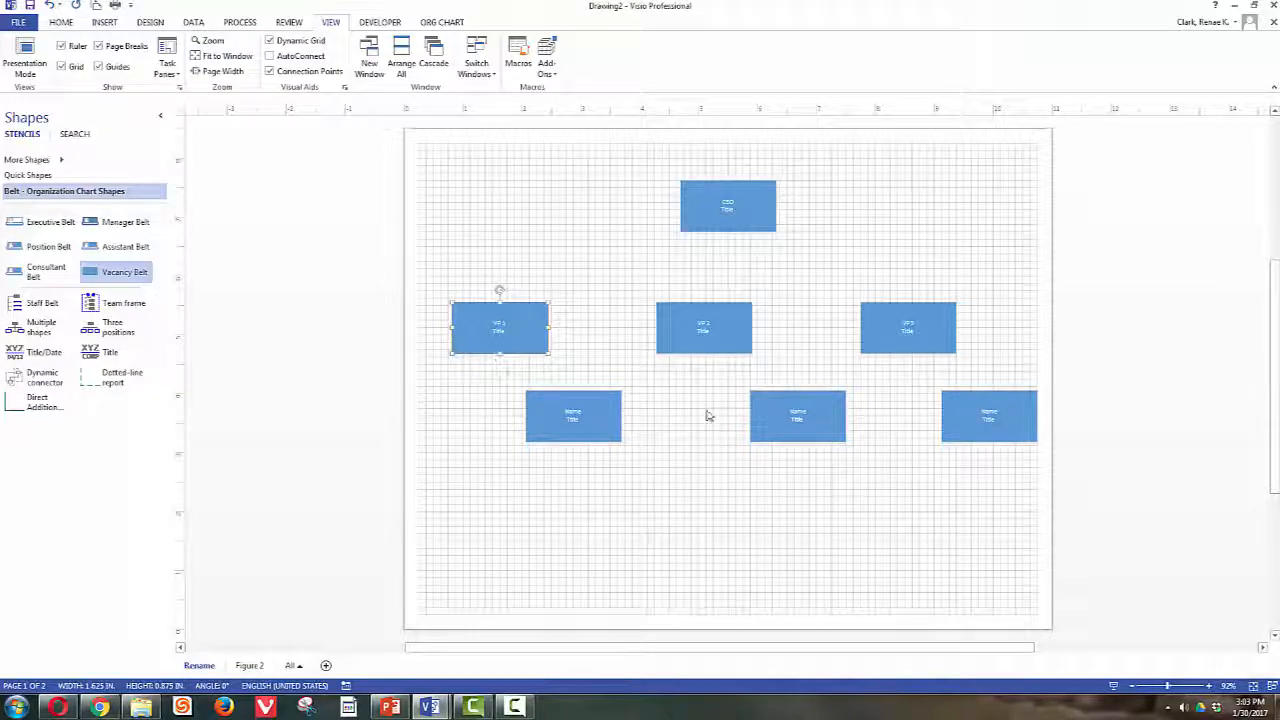
# - Add Vacancy Belt staff boxes from the stencil beneath each Name box, two per column
pyautogui.moveTo(145, 272); pyautogui.dragTo(570, 504)
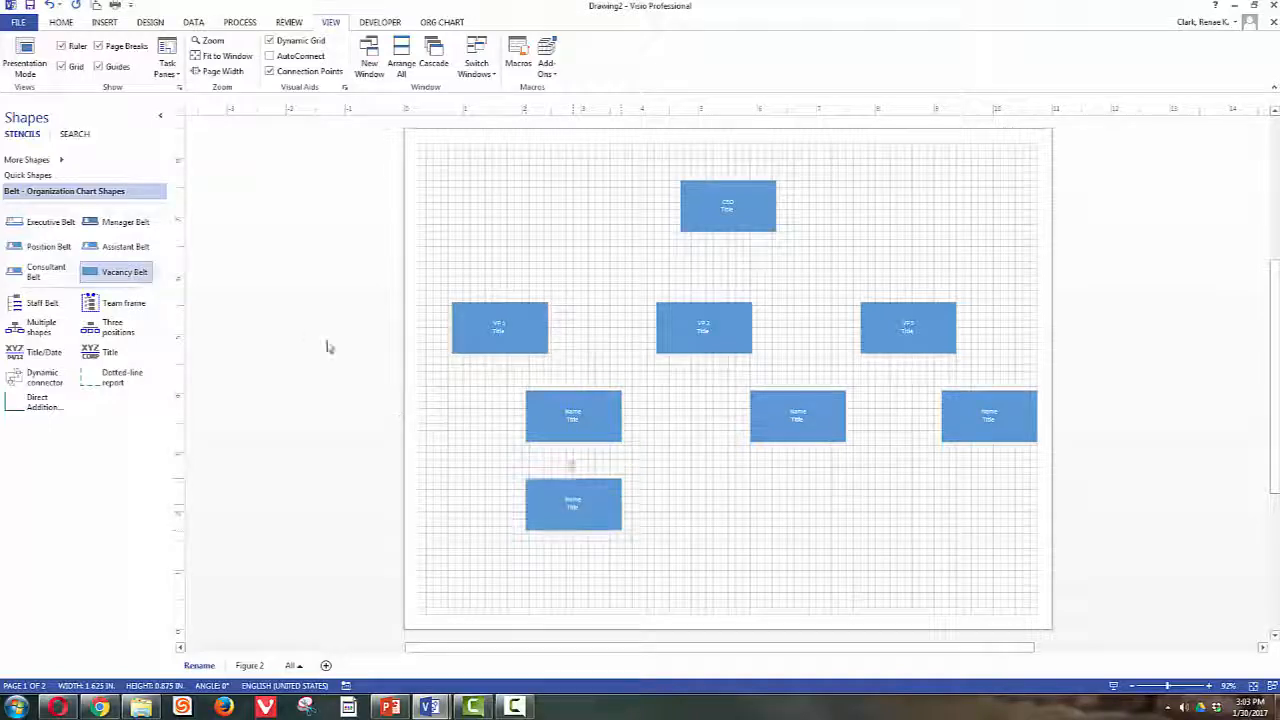
pyautogui.moveTo(120, 272); pyautogui.dragTo(574, 577)
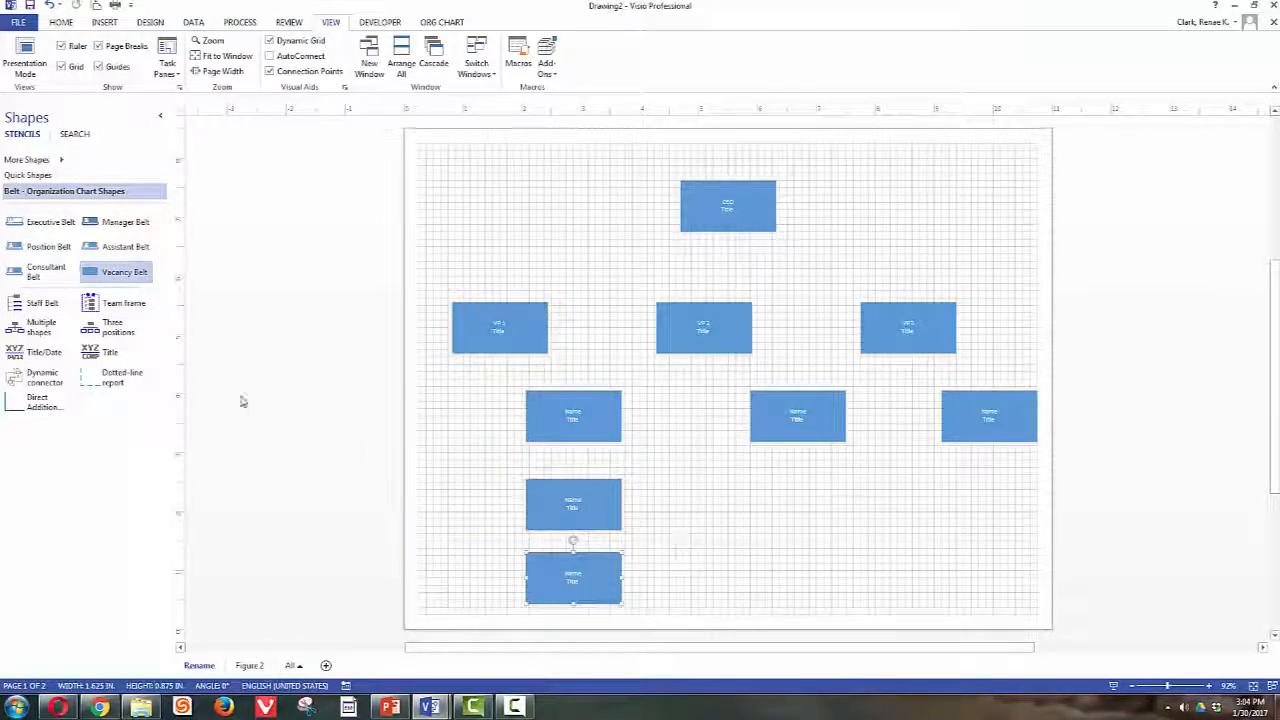
pyautogui.moveTo(122, 280); pyautogui.dragTo(795, 490)
pyautogui.moveTo(124, 274); pyautogui.dragTo(991, 512)
pyautogui.moveTo(118, 273); pyautogui.dragTo(989, 578)
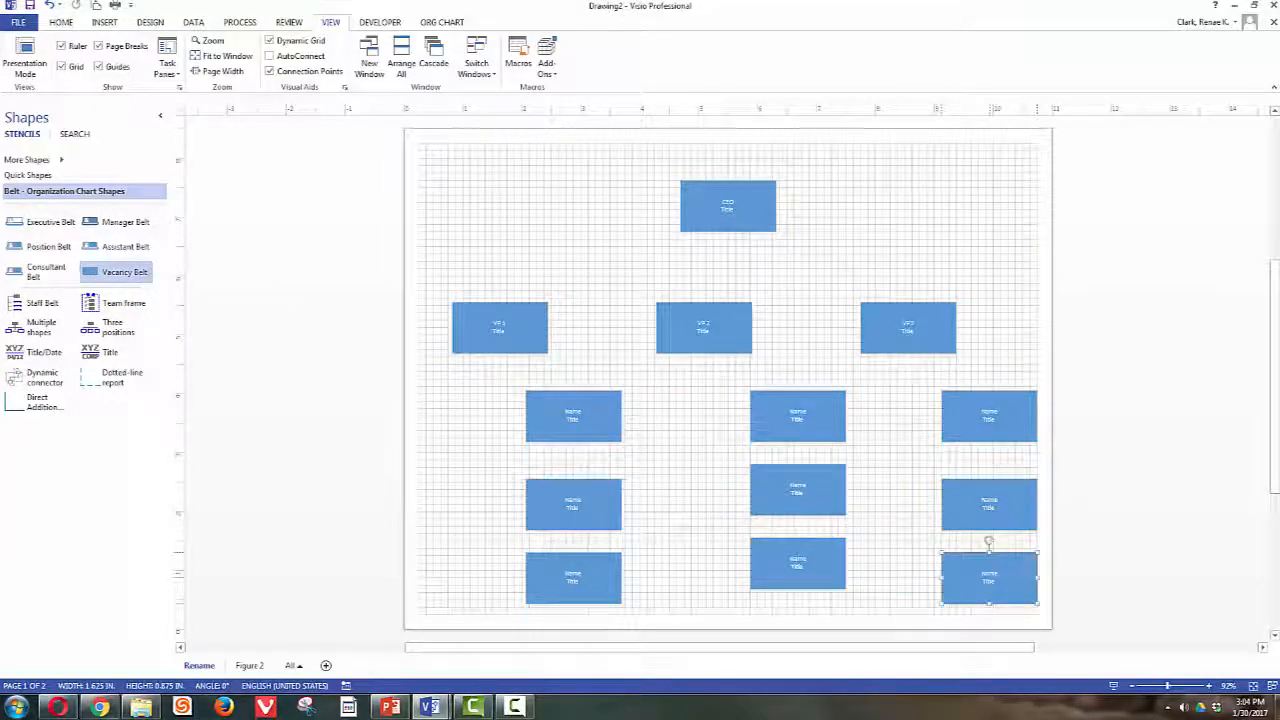
pyautogui.press('F10')
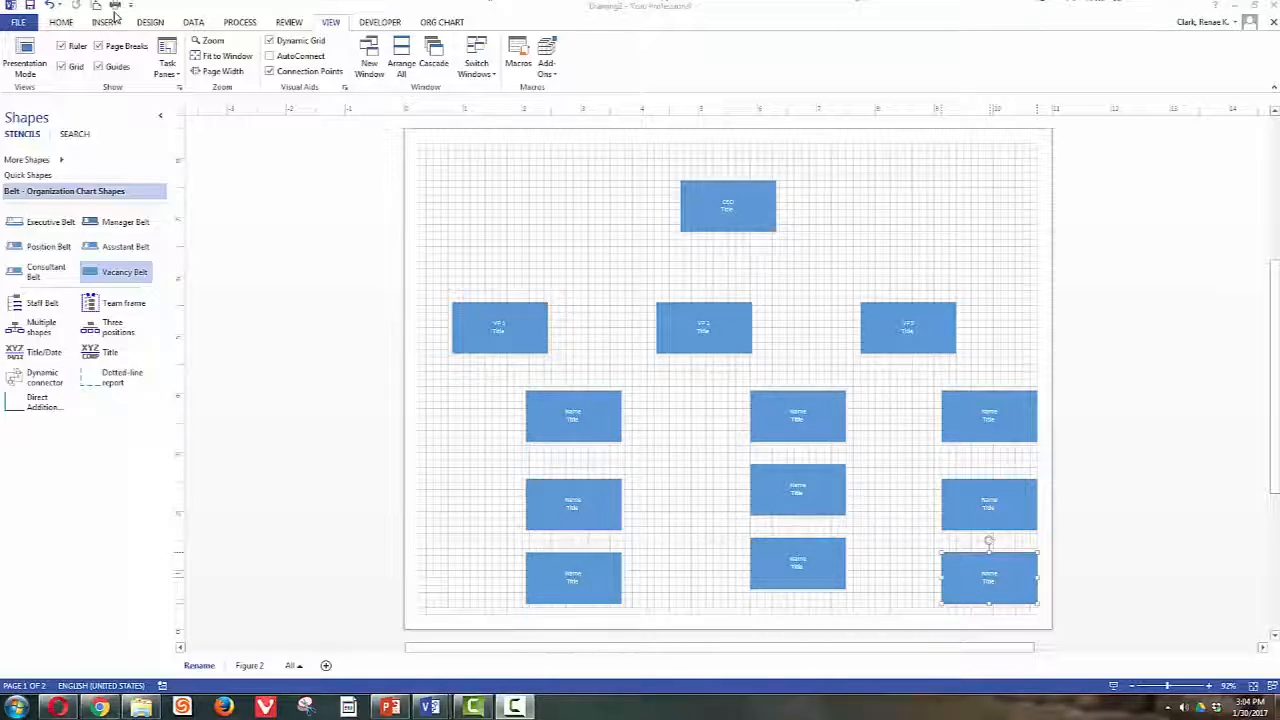
pyautogui.click(21, 24)
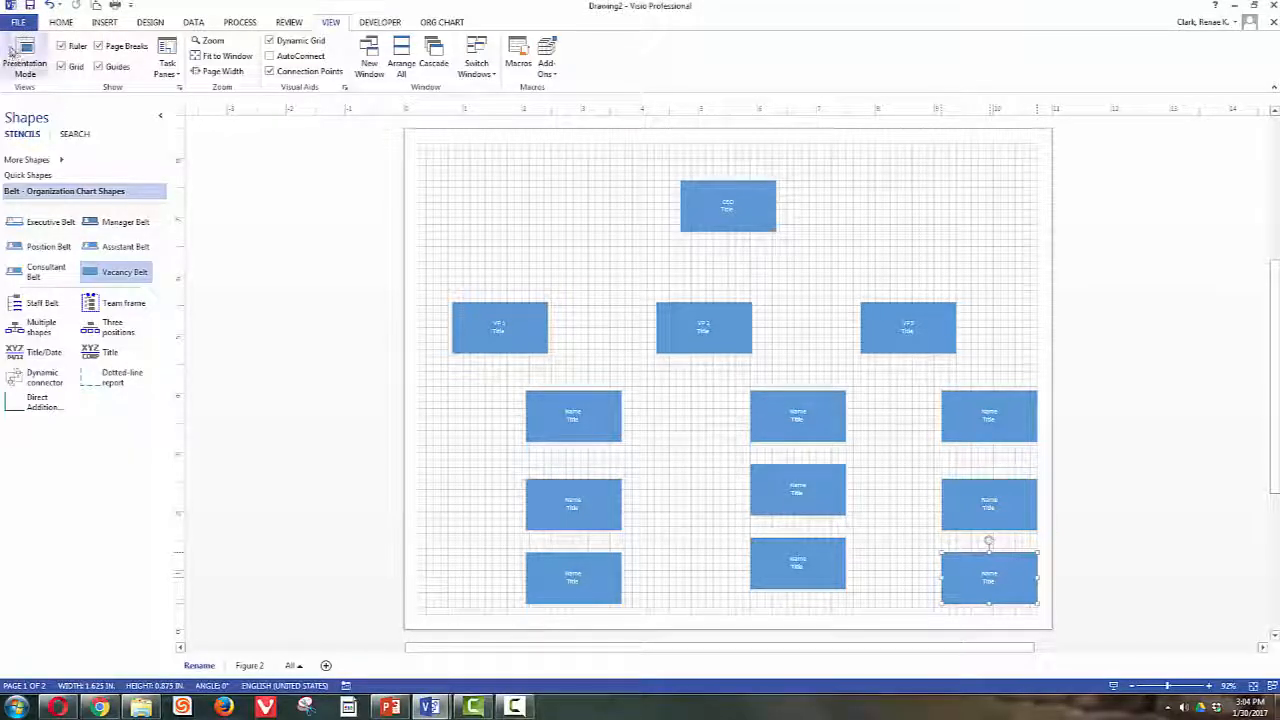
pyautogui.click(16, 24)
pyautogui.click(24, 181)
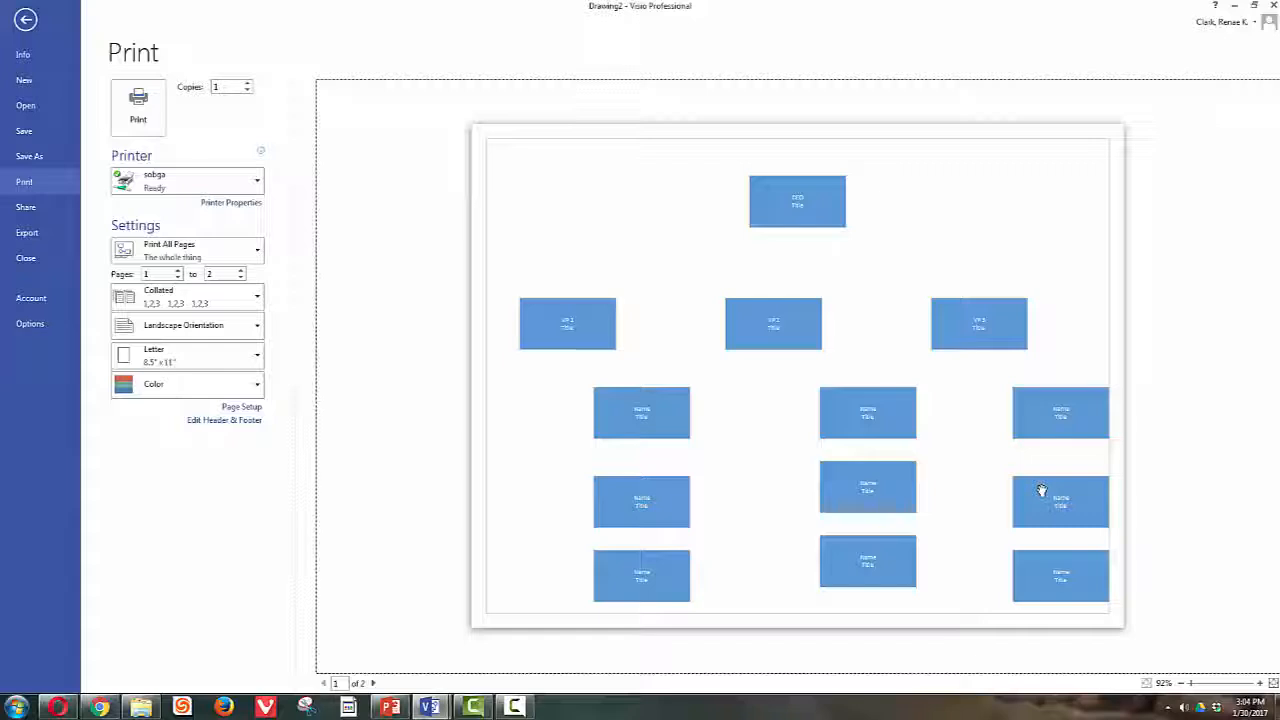
pyautogui.click(25, 22)
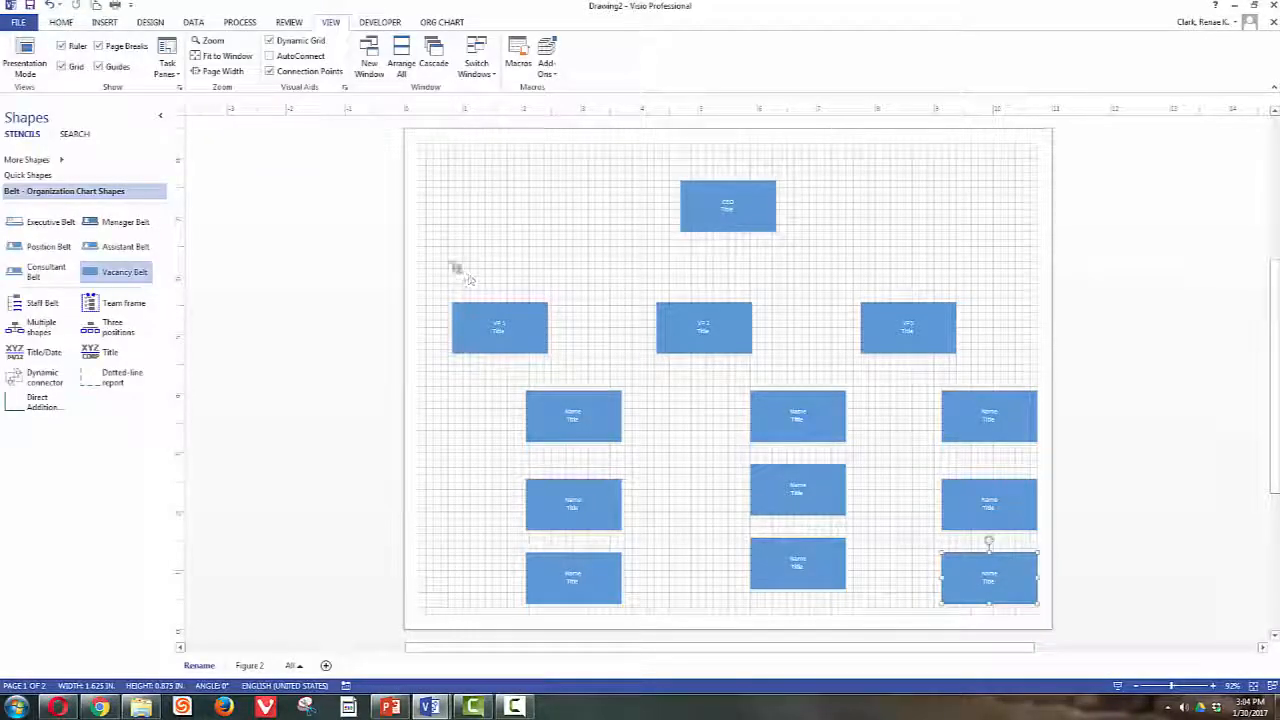
# - Nudge the VP and staff boxes together slightly left with the arrow keys, then select the left staff column
pyautogui.moveTo(430, 268); pyautogui.dragTo(1046, 614)
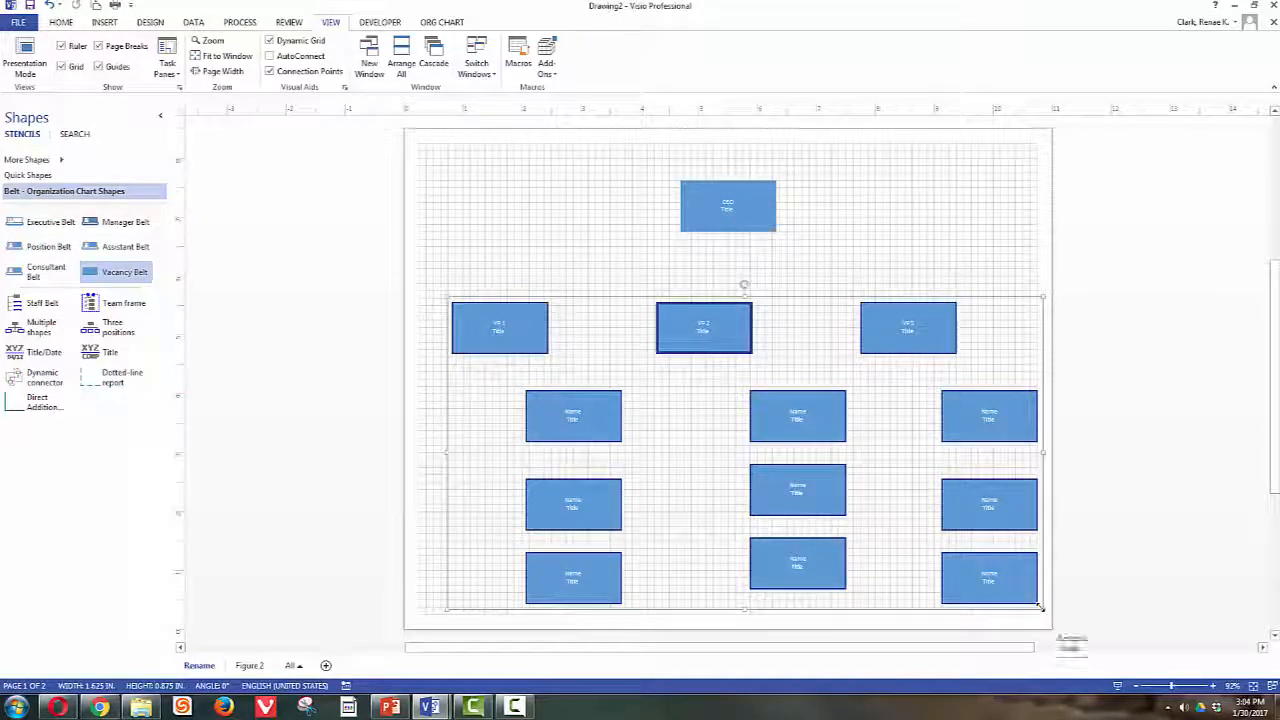
pyautogui.press('Up')
pyautogui.press('Up')
pyautogui.press('Up')
pyautogui.press('Up')
pyautogui.press('Up')
pyautogui.press('Up')
pyautogui.press('Up')
pyautogui.press('Up')
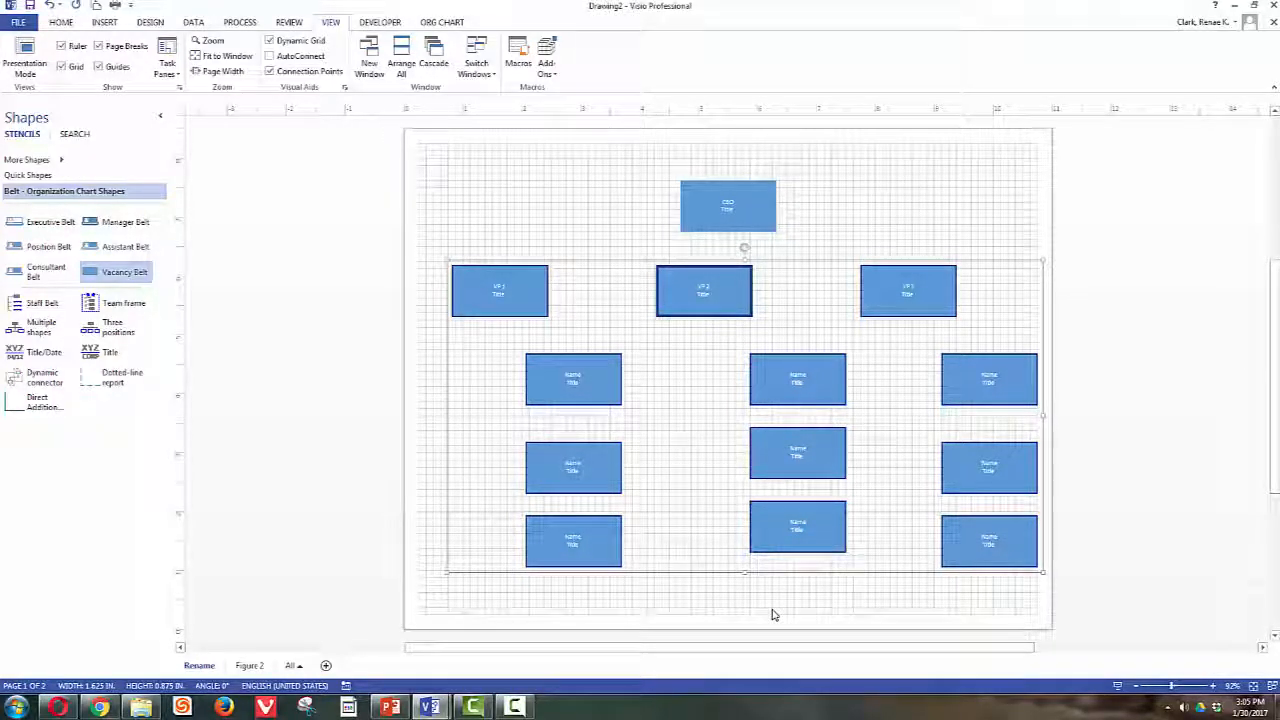
pyautogui.press('Down')
pyautogui.press('Down')
pyautogui.press('Down')
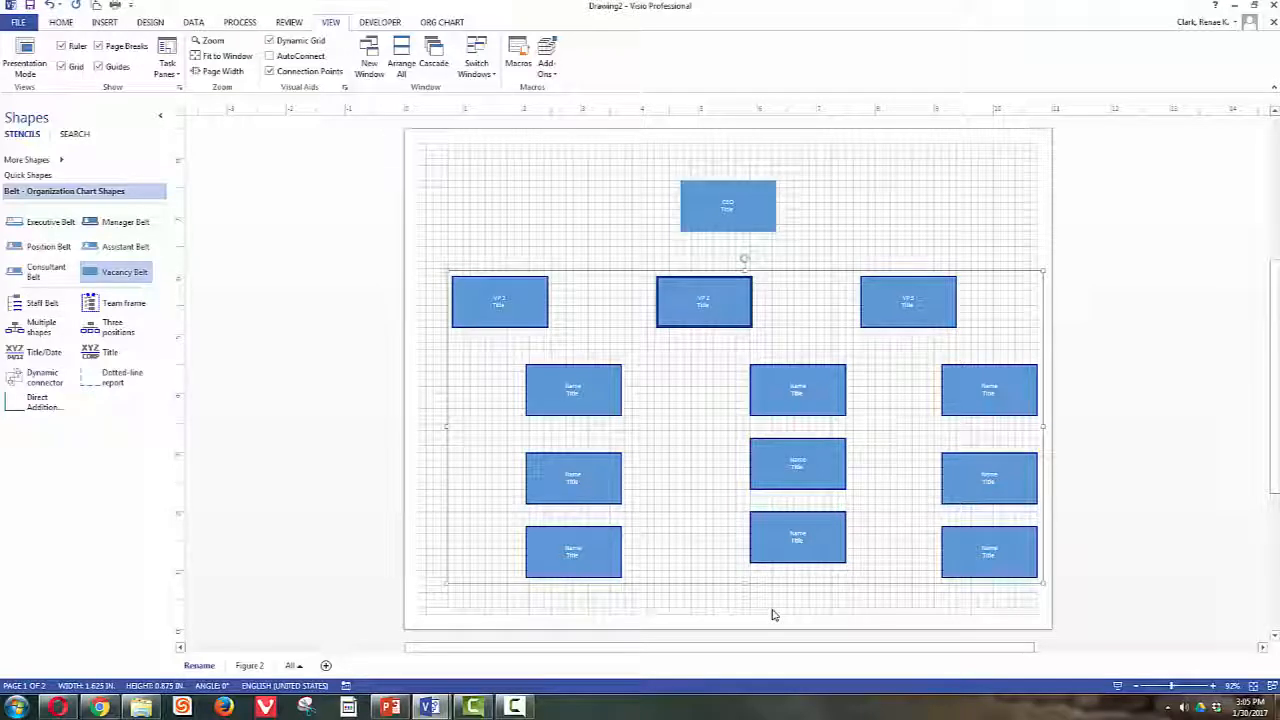
pyautogui.press('Left')
pyautogui.press('Left')
pyautogui.press('Left')
pyautogui.press('Left')
pyautogui.press('Left')
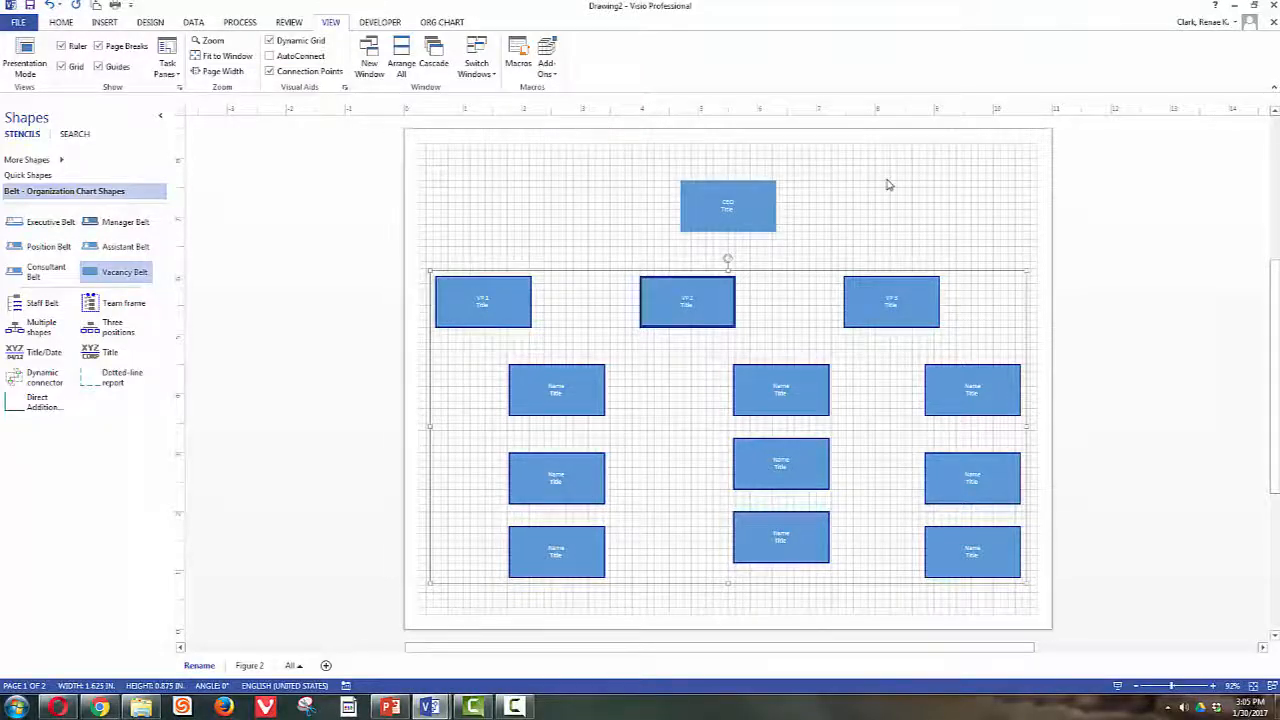
pyautogui.click(1020, 250)
pyautogui.moveTo(488, 348); pyautogui.dragTo(641, 596)
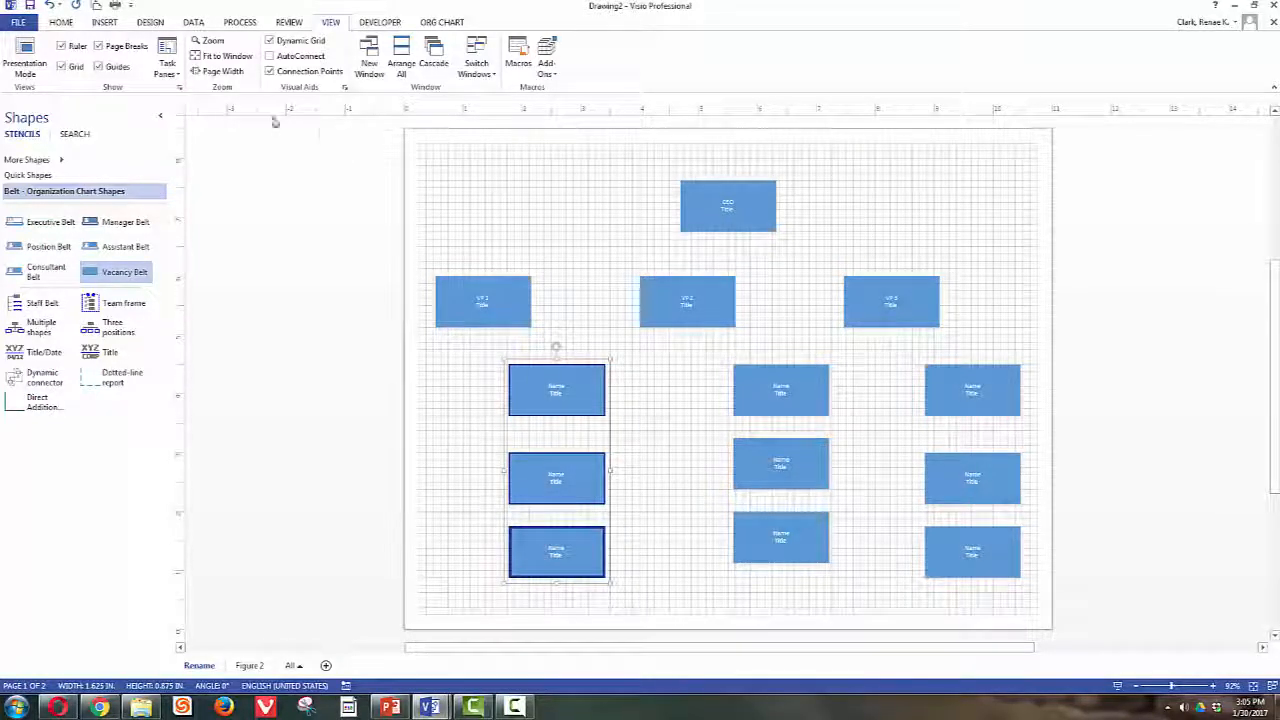
# - Left-align the left staff column and distribute its three boxes vertically
pyautogui.click(70, 23)
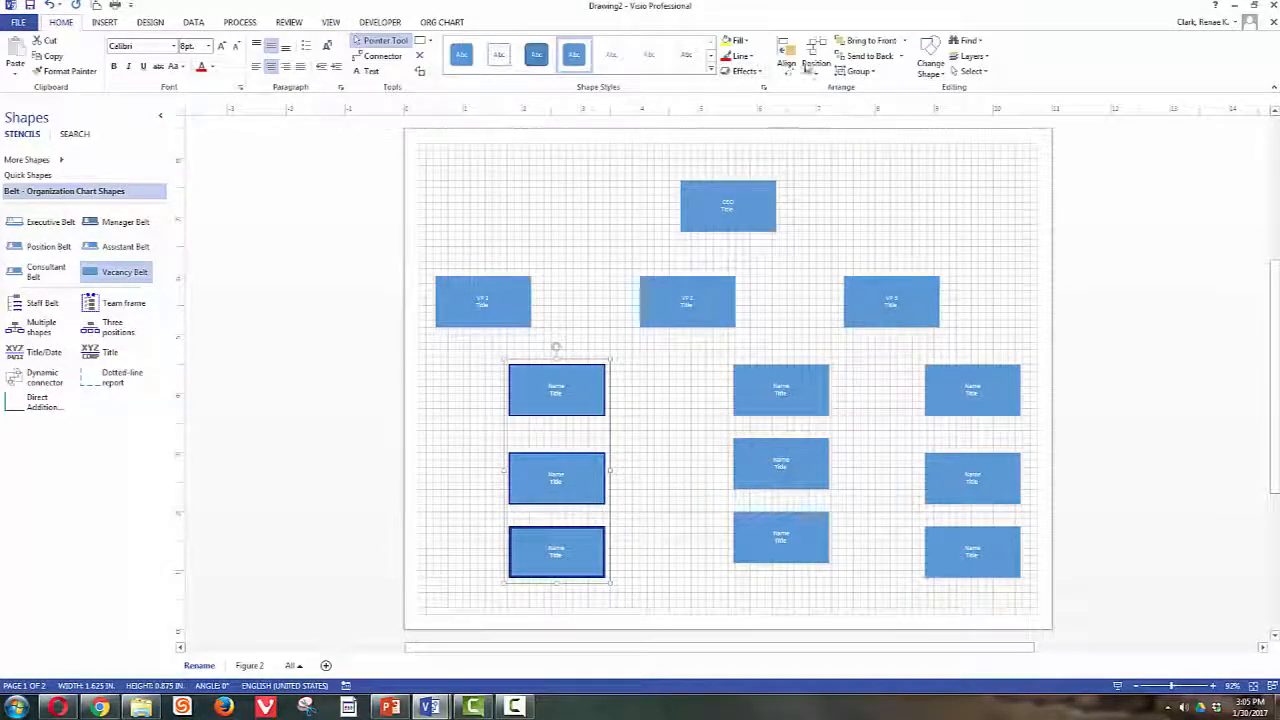
pyautogui.click(784, 67)
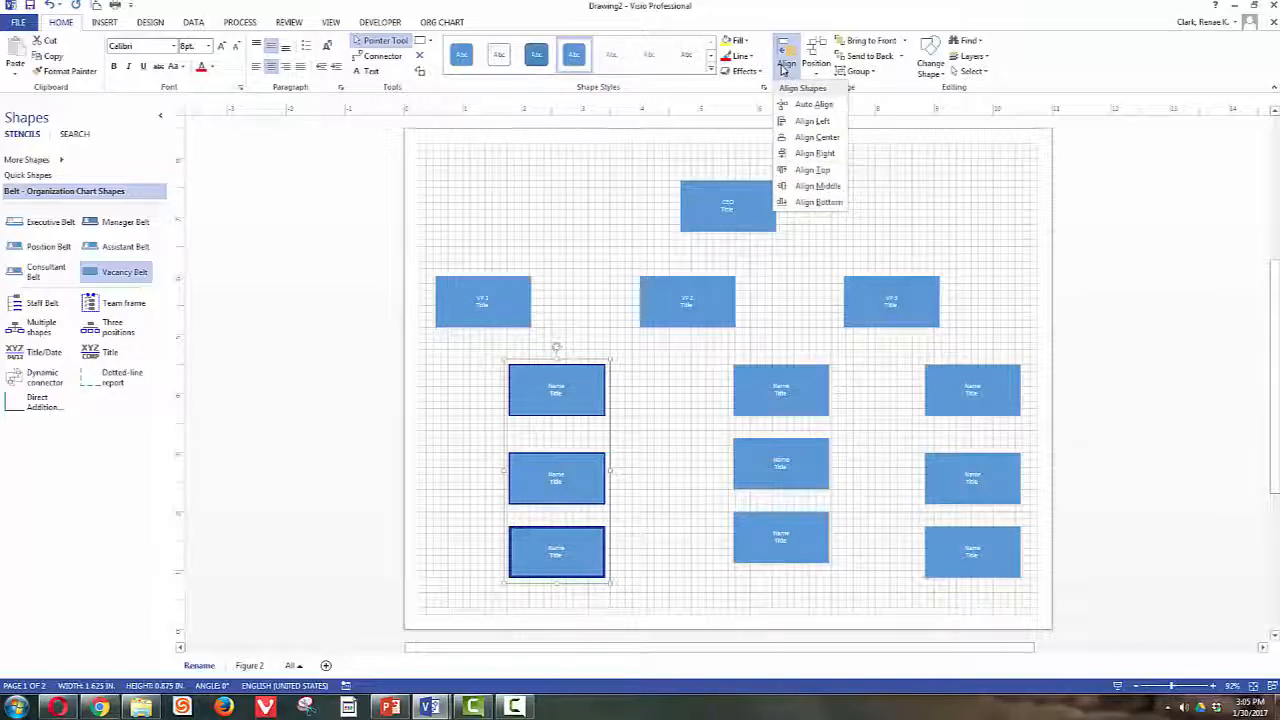
pyautogui.click(808, 121)
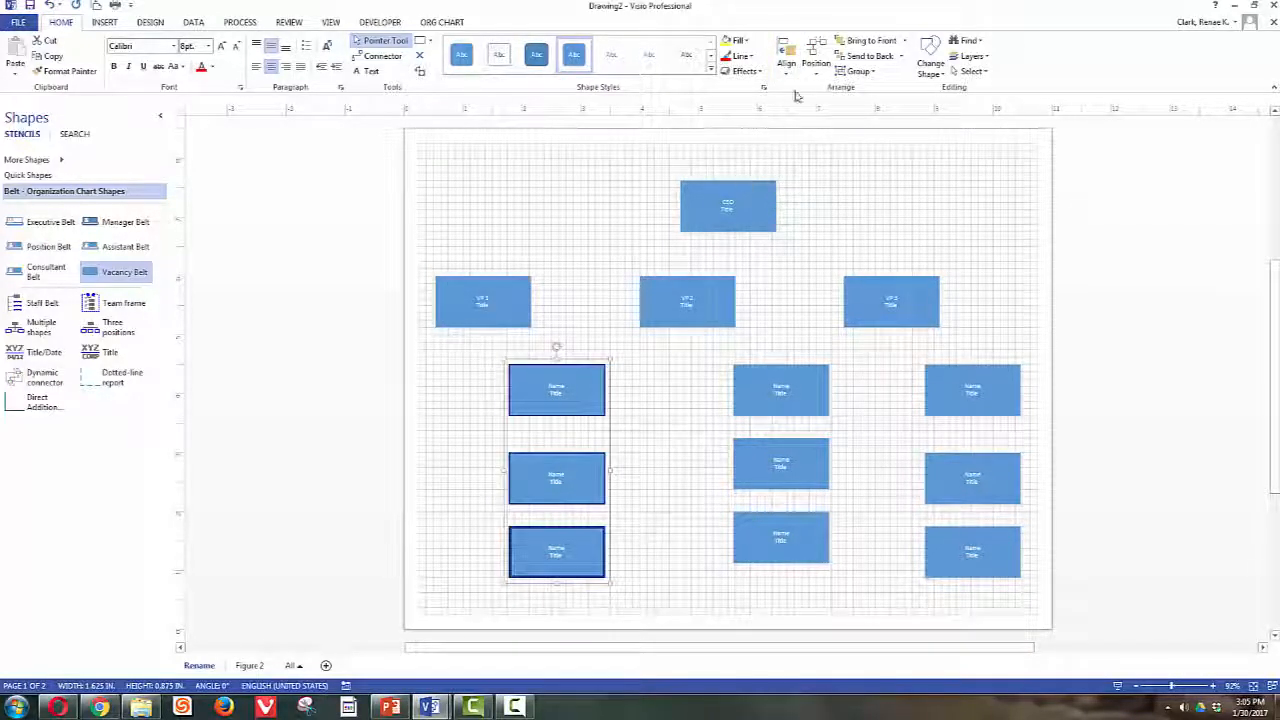
pyautogui.click(816, 62)
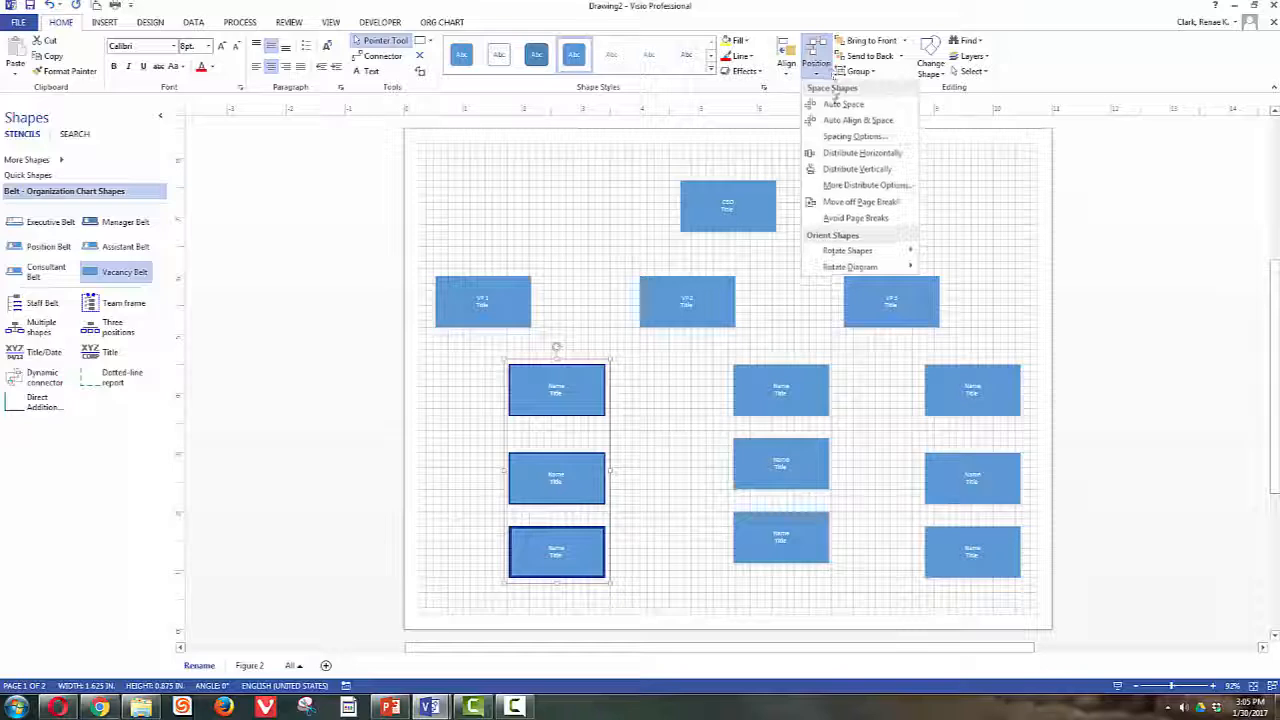
pyautogui.click(845, 169)
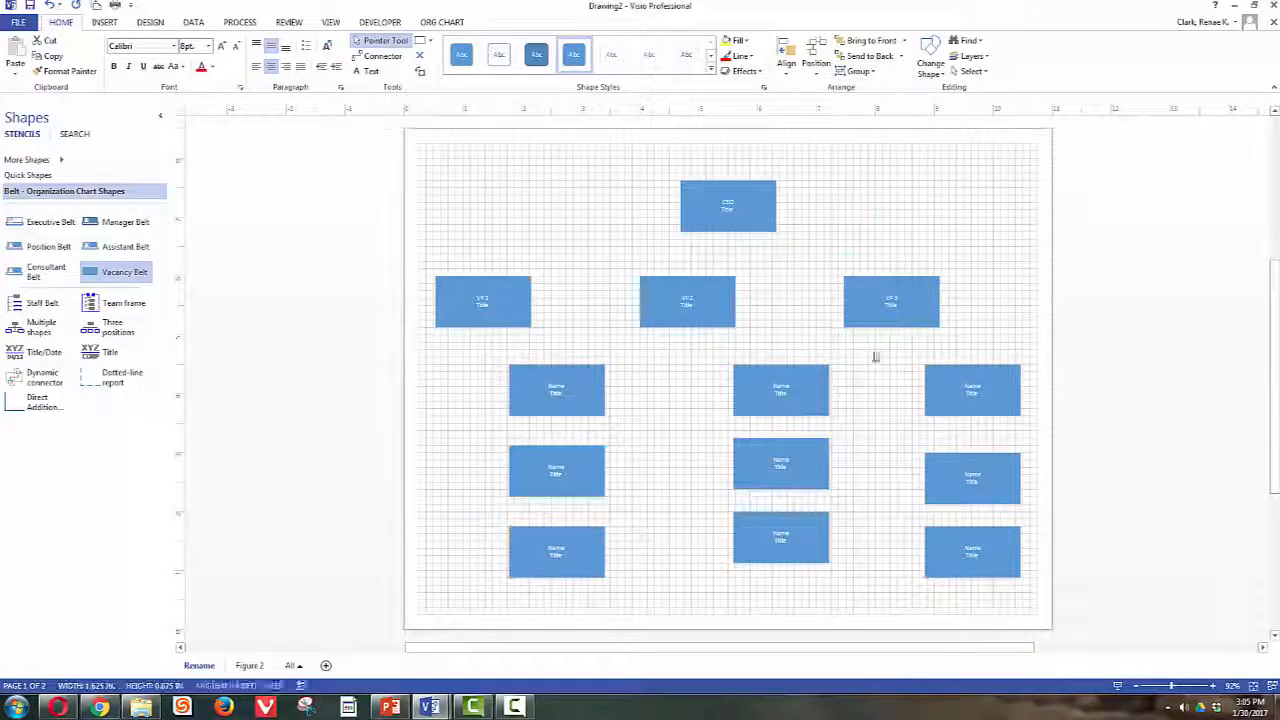
# - Distribute the middle column's three staff boxes vertically
pyautogui.moveTo(708, 352); pyautogui.dragTo(858, 592)
pyautogui.click(816, 62)
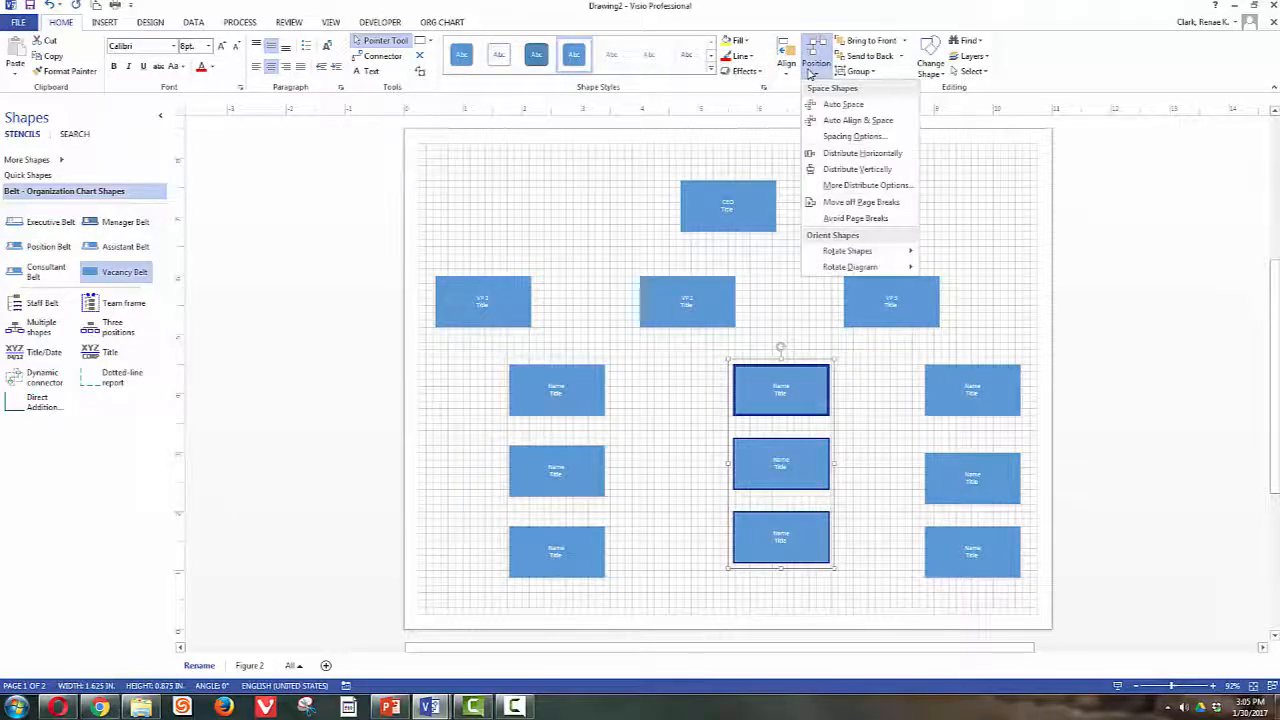
pyautogui.click(786, 62)
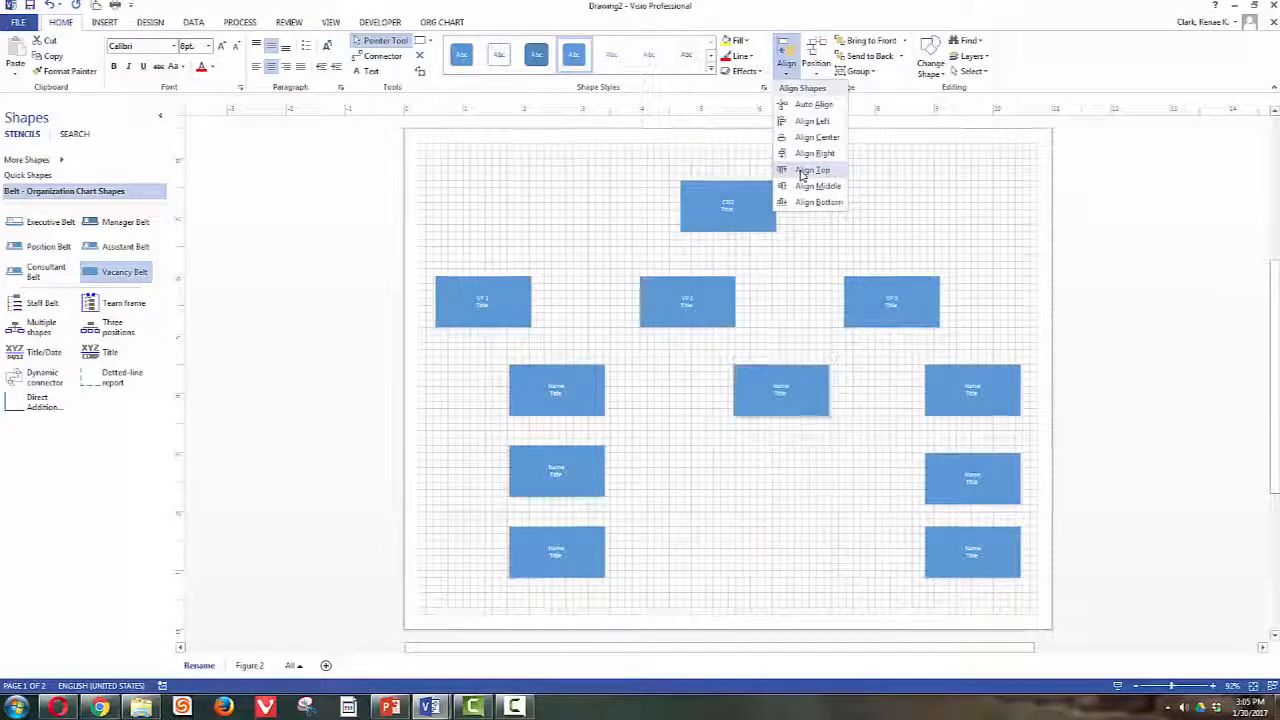
pyautogui.click(816, 62)
pyautogui.click(816, 62)
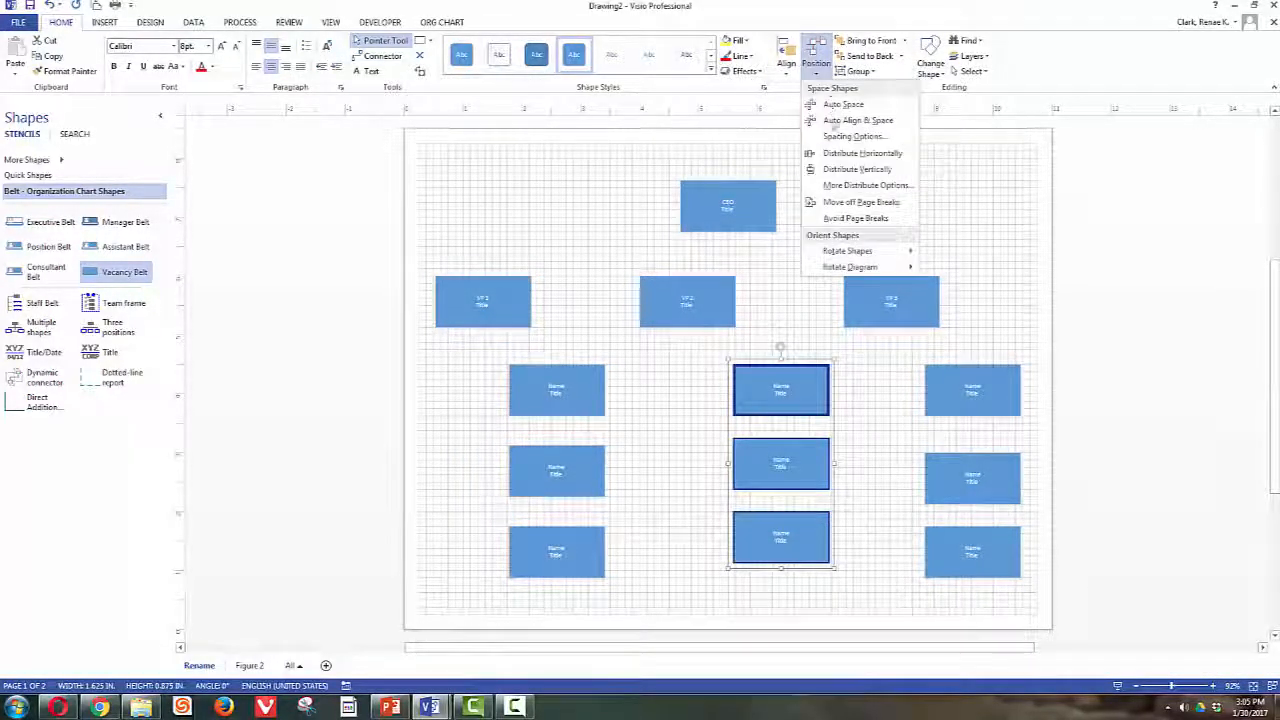
pyautogui.click(856, 169)
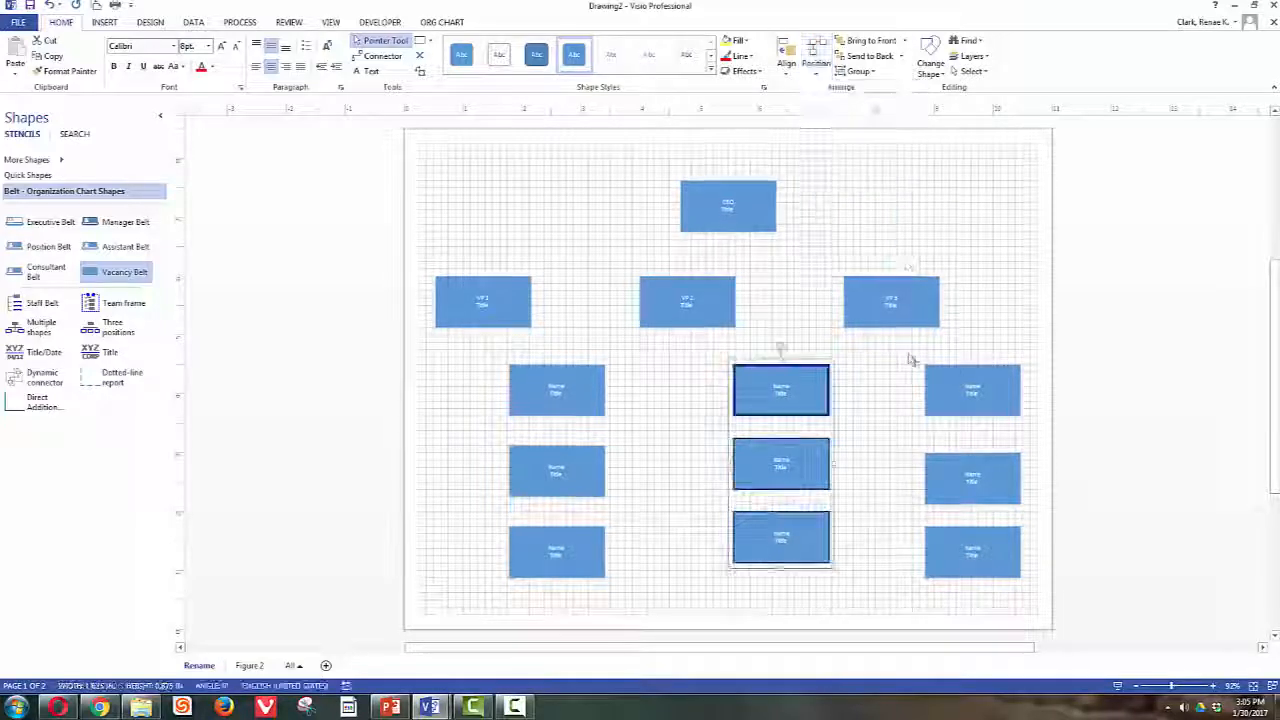
# - Left-align the right column's three staff boxes and distribute them vertically
pyautogui.moveTo(910, 358); pyautogui.dragTo(1033, 573)
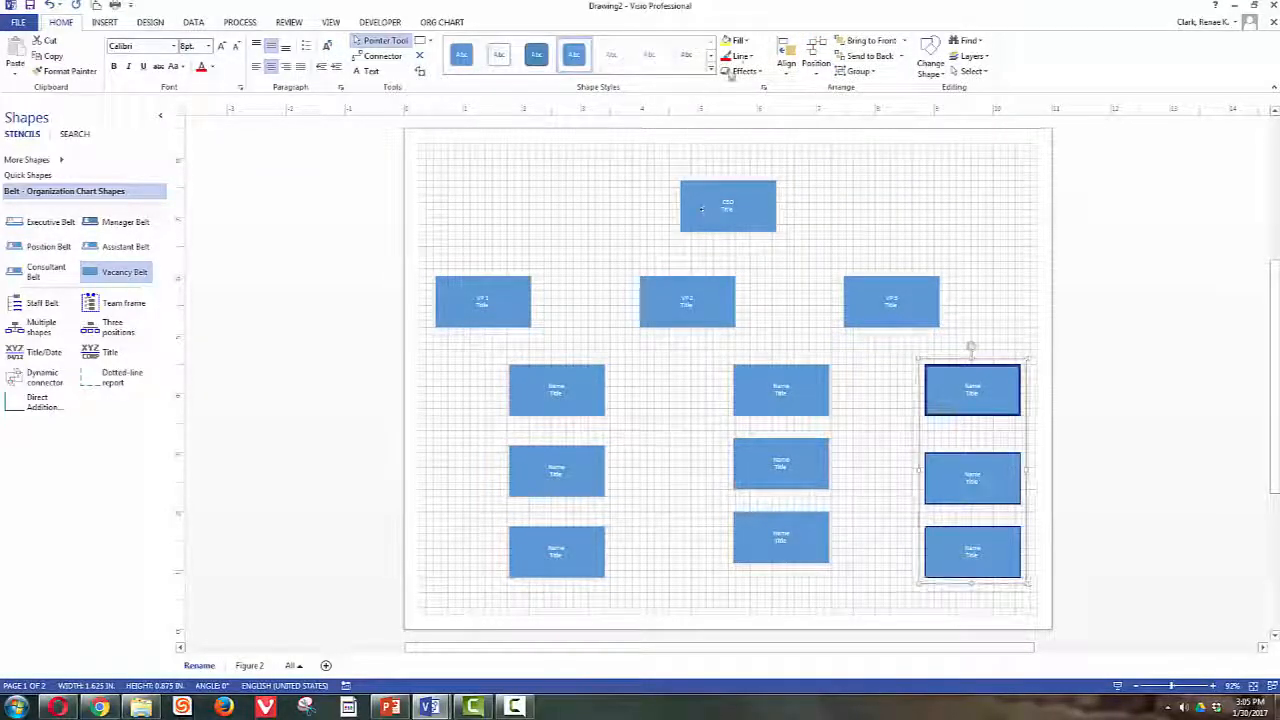
pyautogui.click(786, 55)
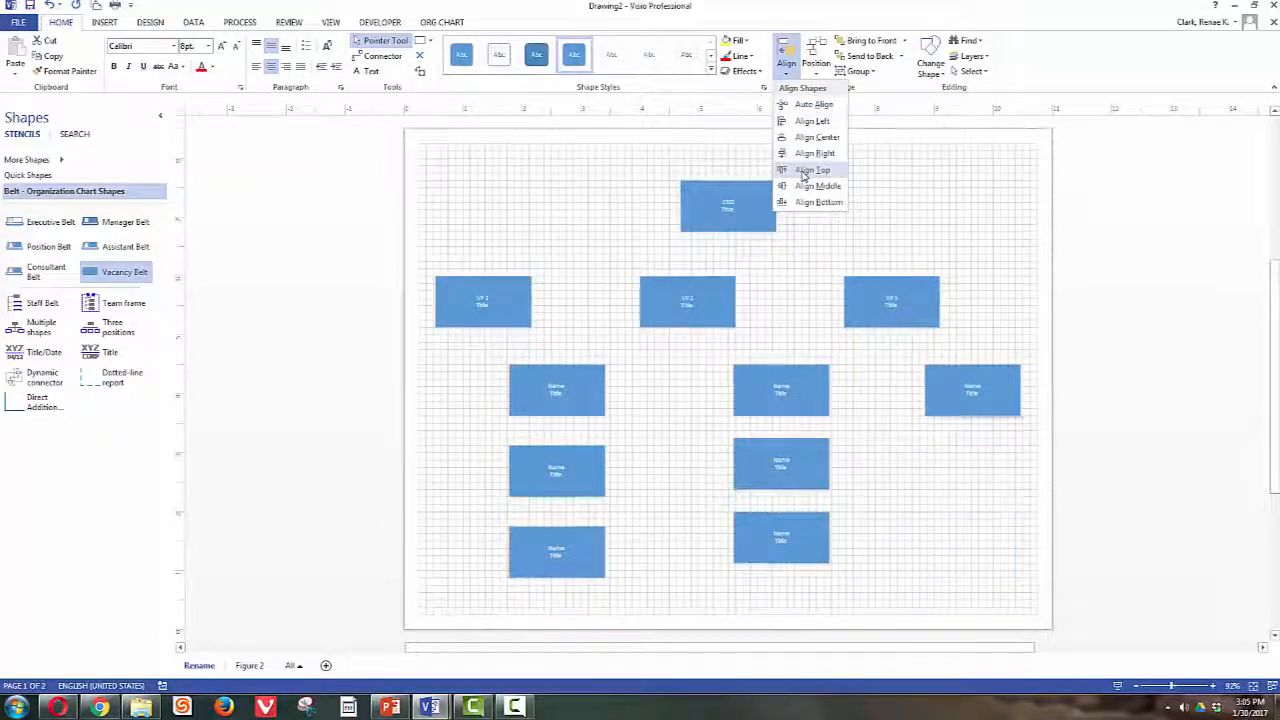
pyautogui.click(810, 121)
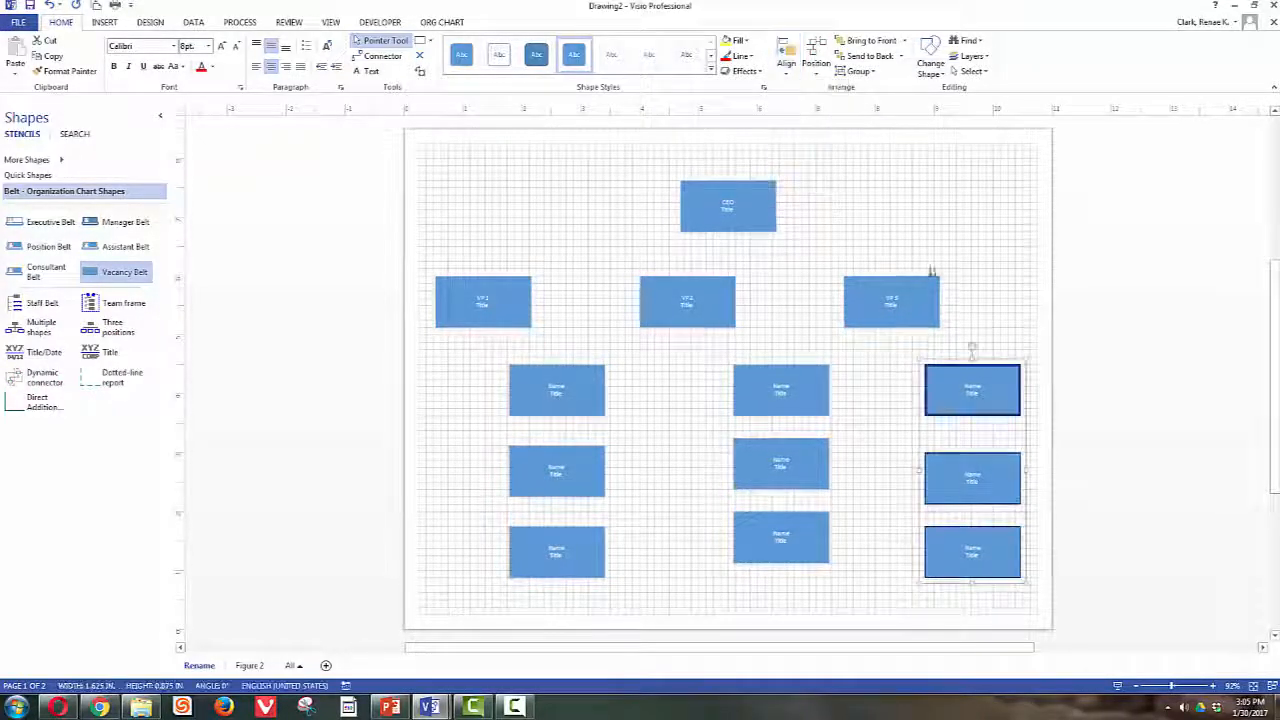
pyautogui.click(816, 55)
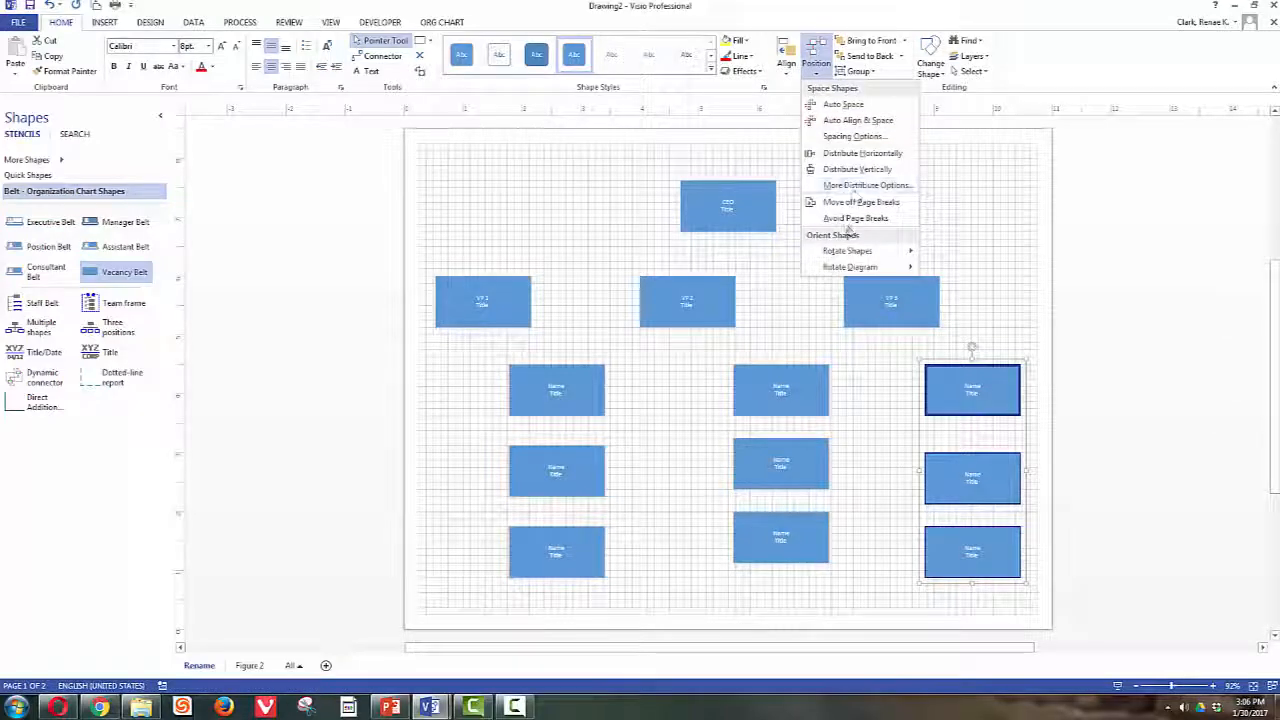
pyautogui.click(857, 169)
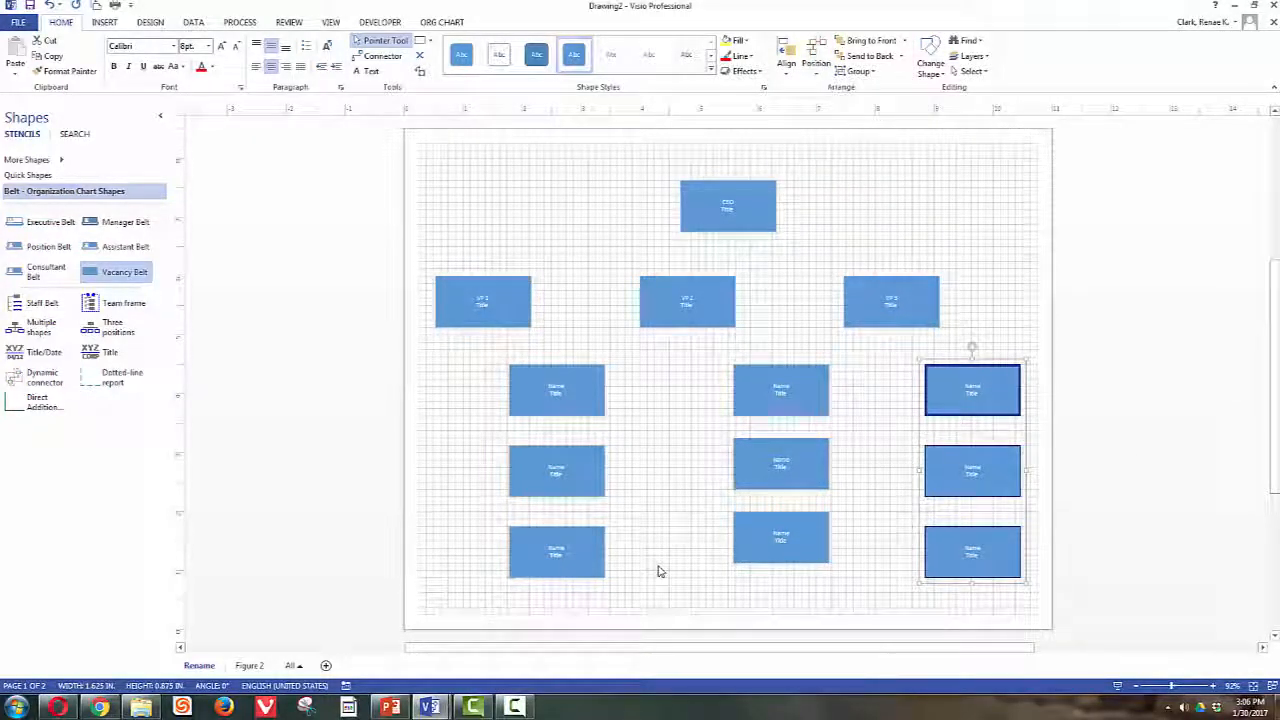
pyautogui.click(698, 455)
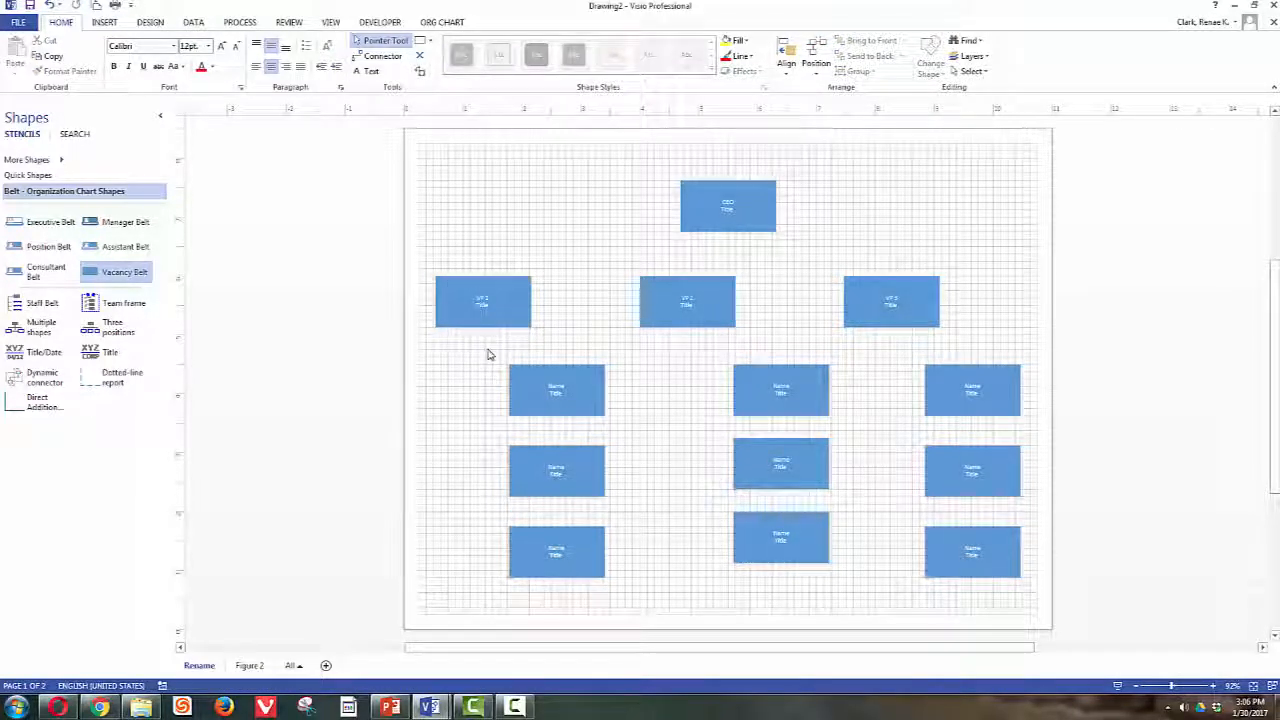
# - Level the top staff row, then bottom-align the middle and bottom staff rows
pyautogui.moveTo(488, 343); pyautogui.dragTo(1040, 443)
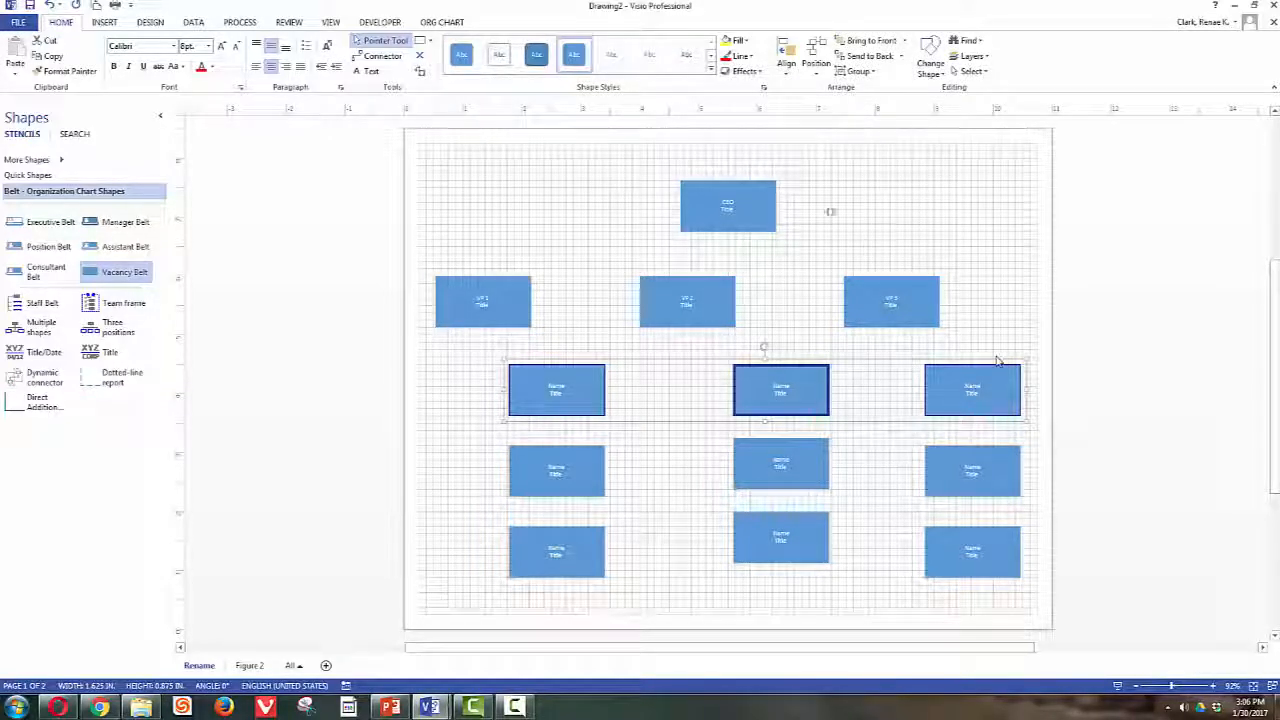
pyautogui.click(787, 66)
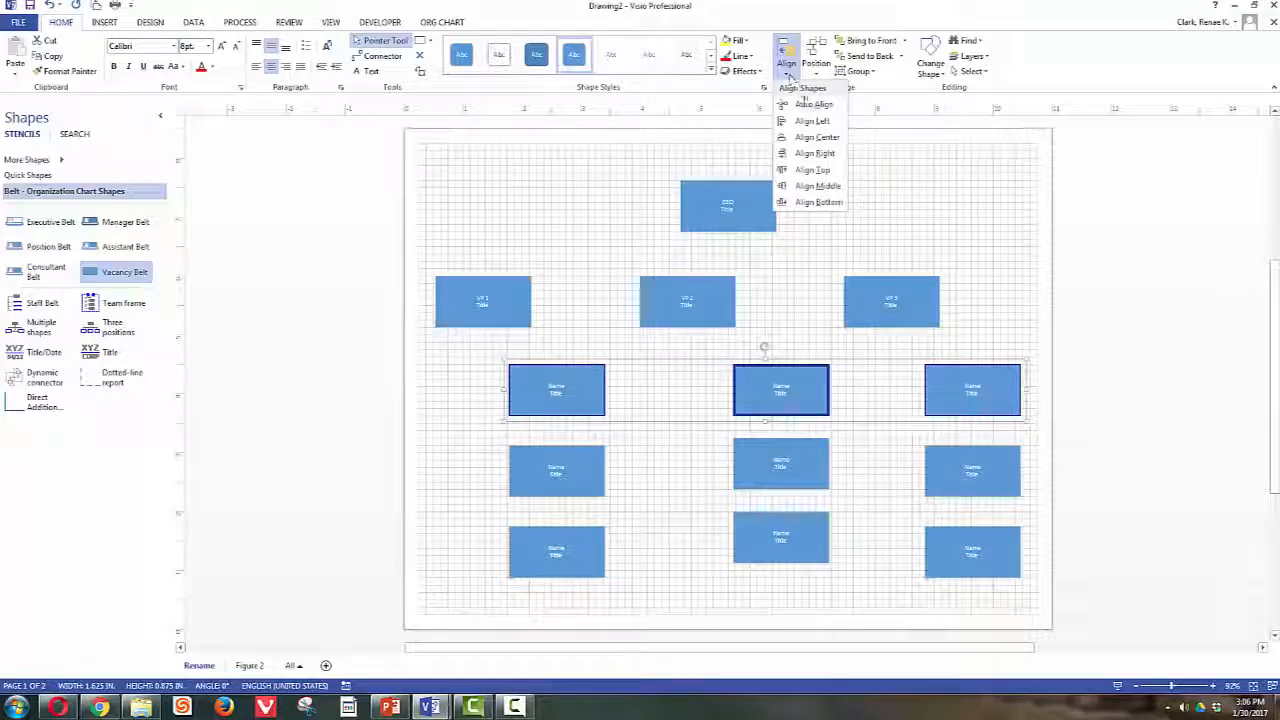
pyautogui.click(800, 195)
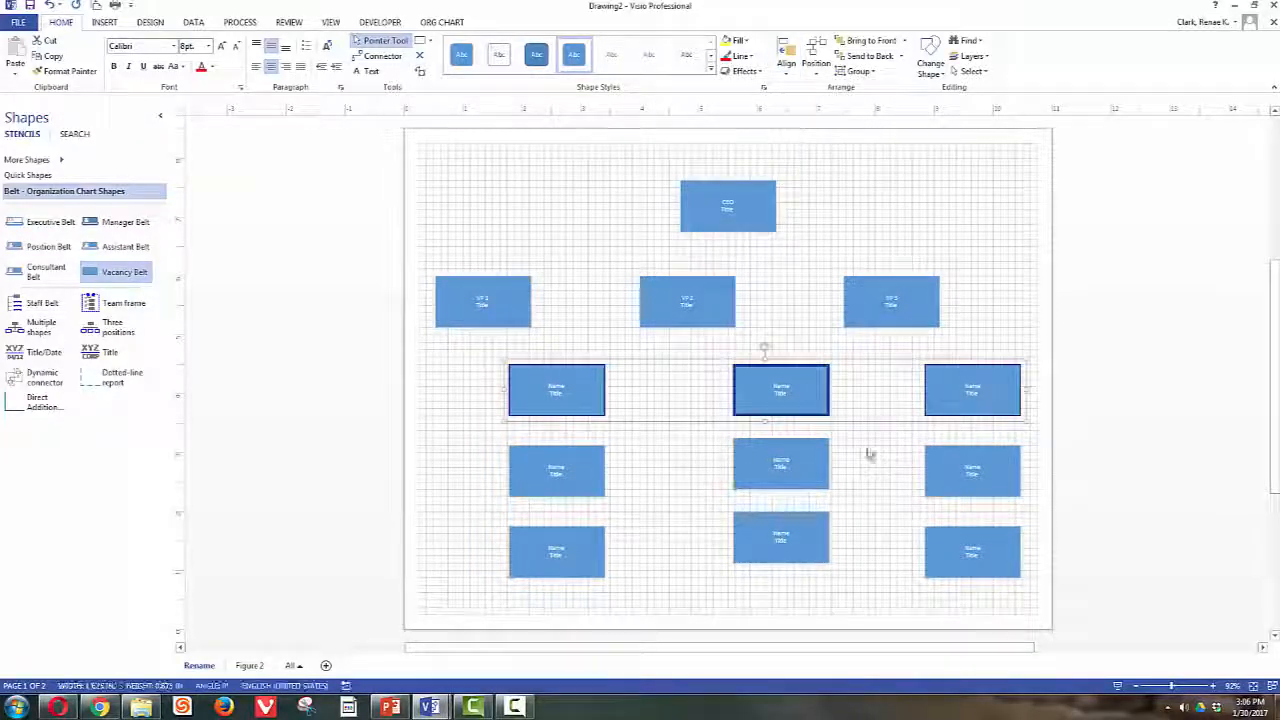
pyautogui.moveTo(496, 436); pyautogui.dragTo(1036, 530)
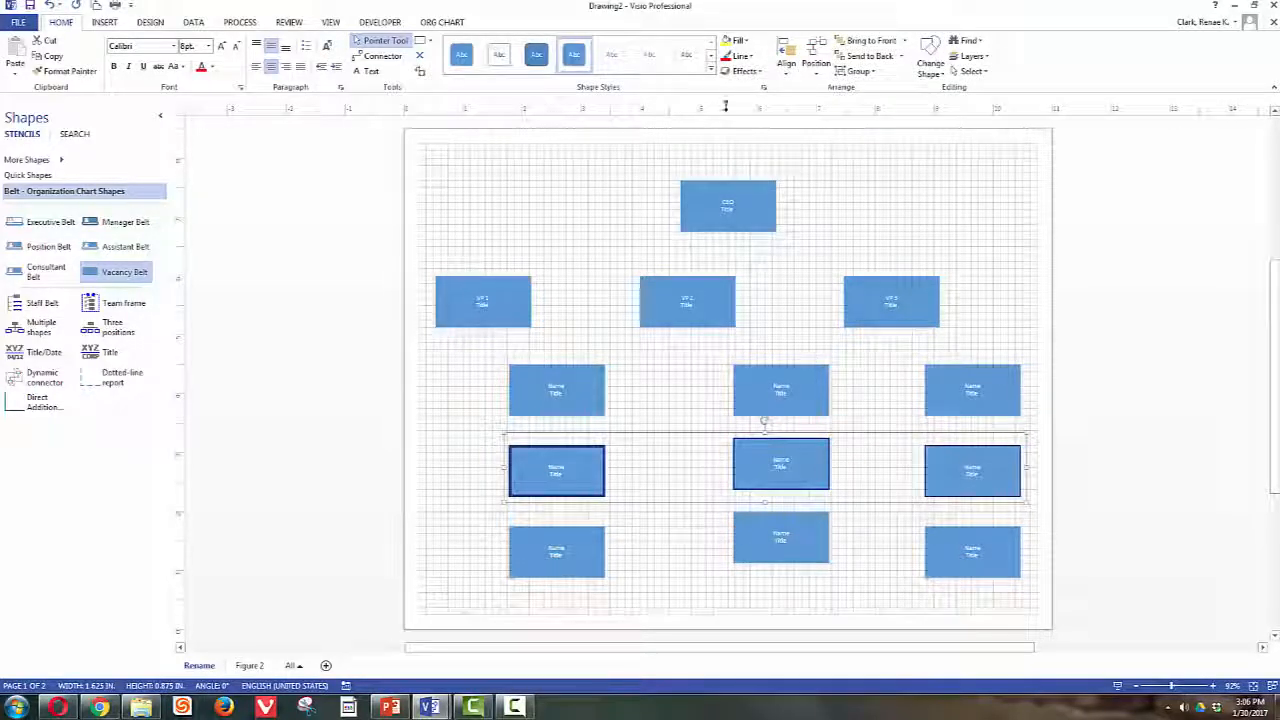
pyautogui.click(788, 68)
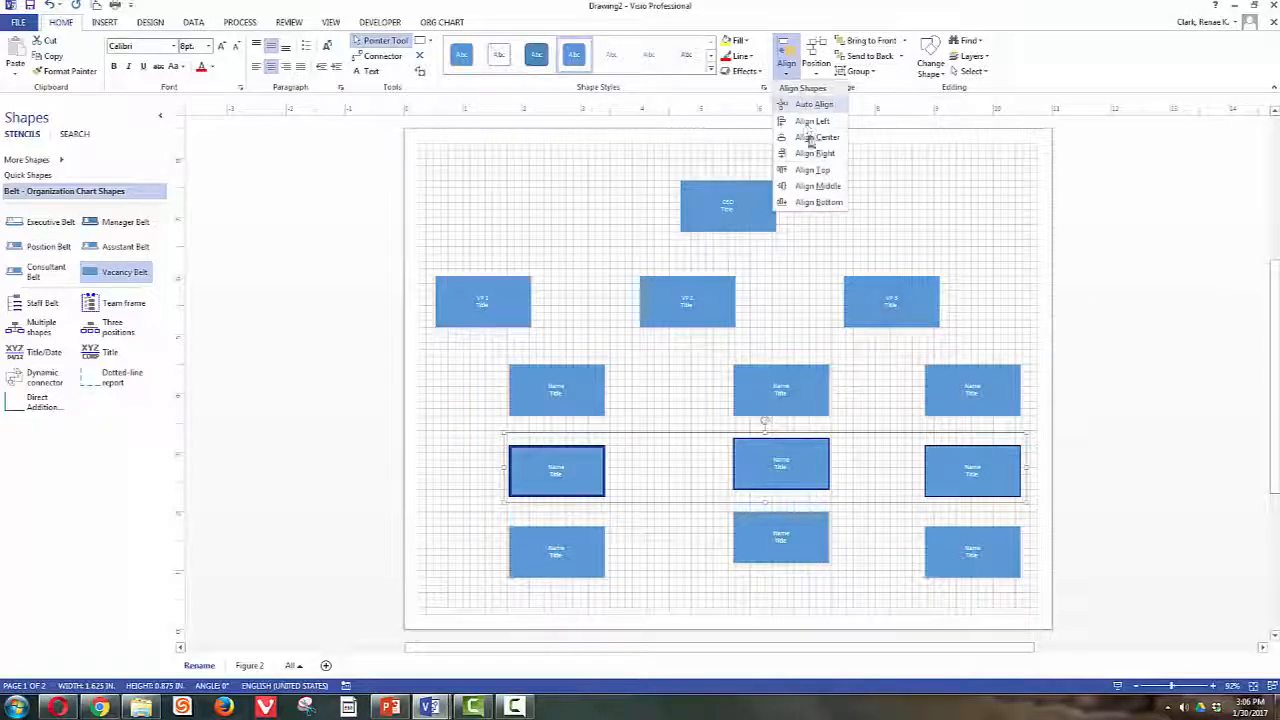
pyautogui.click(817, 203)
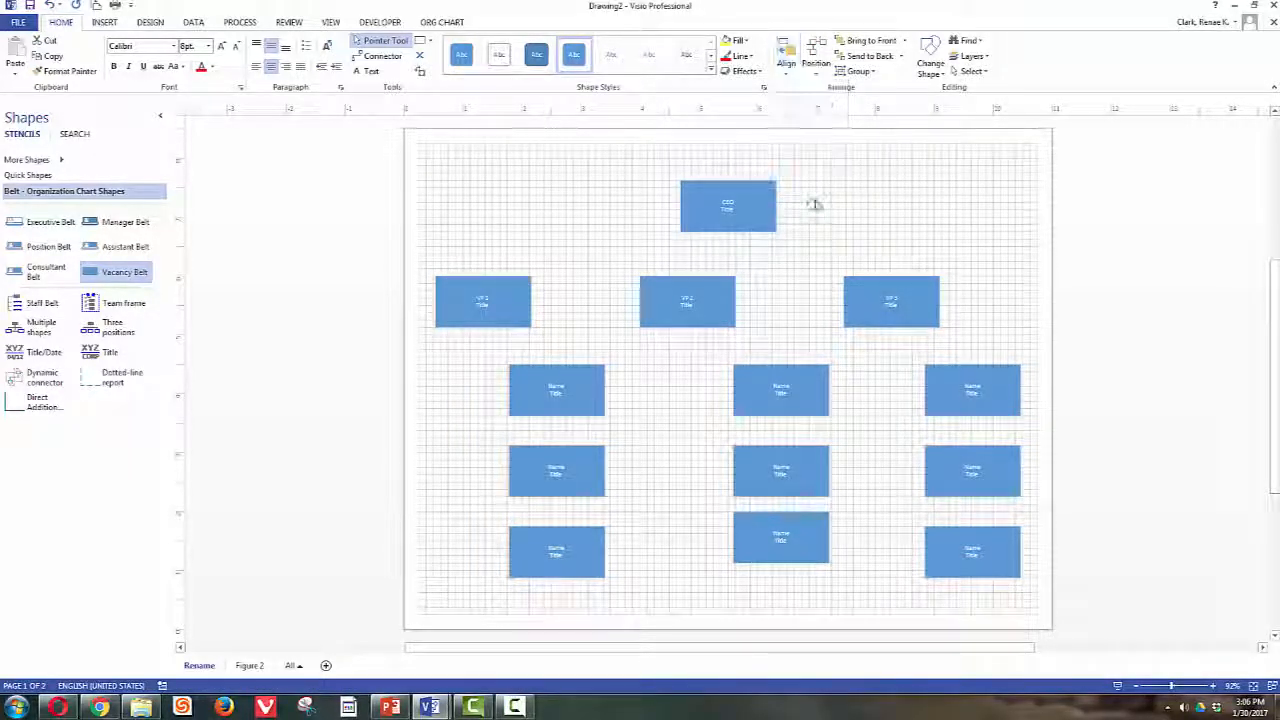
pyautogui.moveTo(485, 510); pyautogui.dragTo(1030, 520)
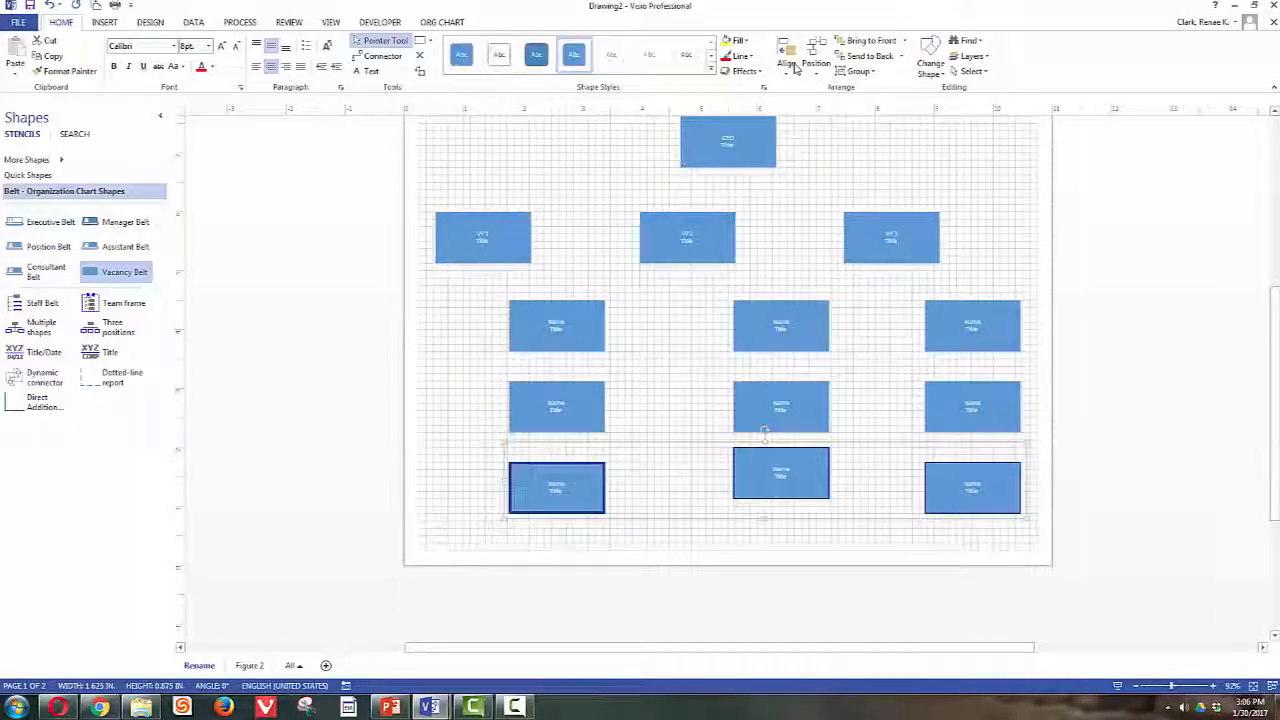
pyautogui.click(786, 55)
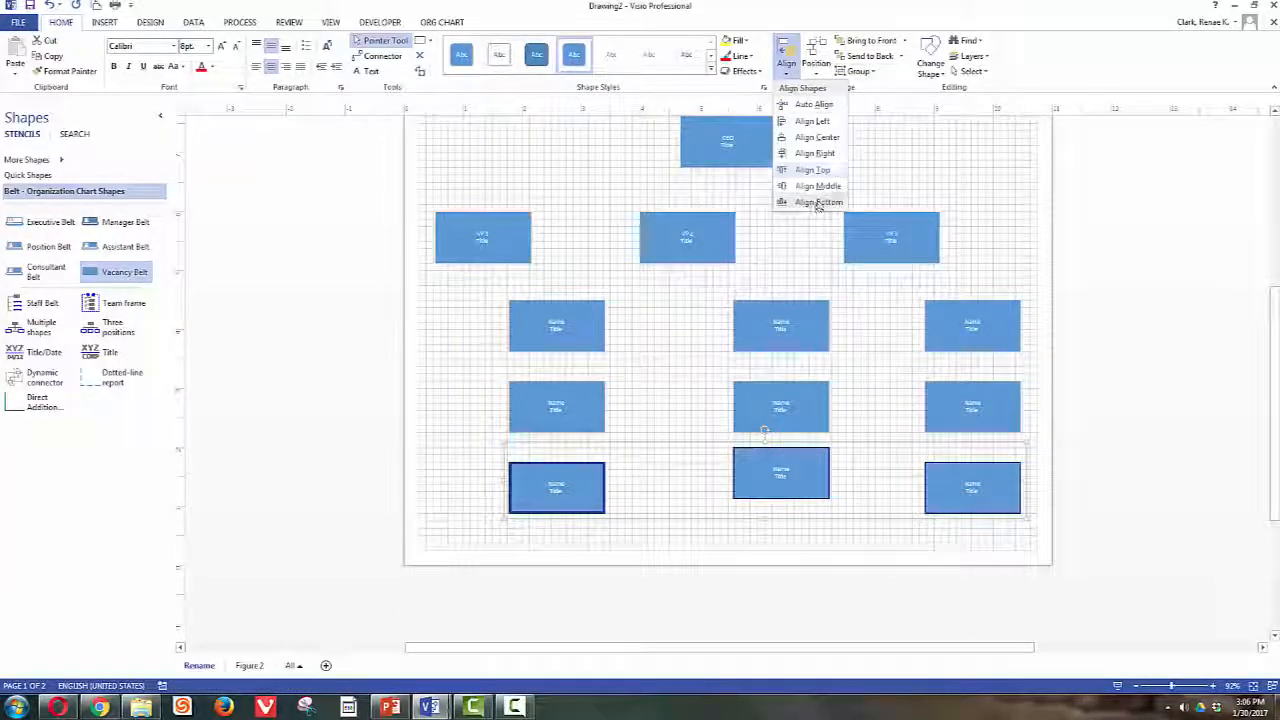
pyautogui.click(819, 202)
pyautogui.click(251, 214)
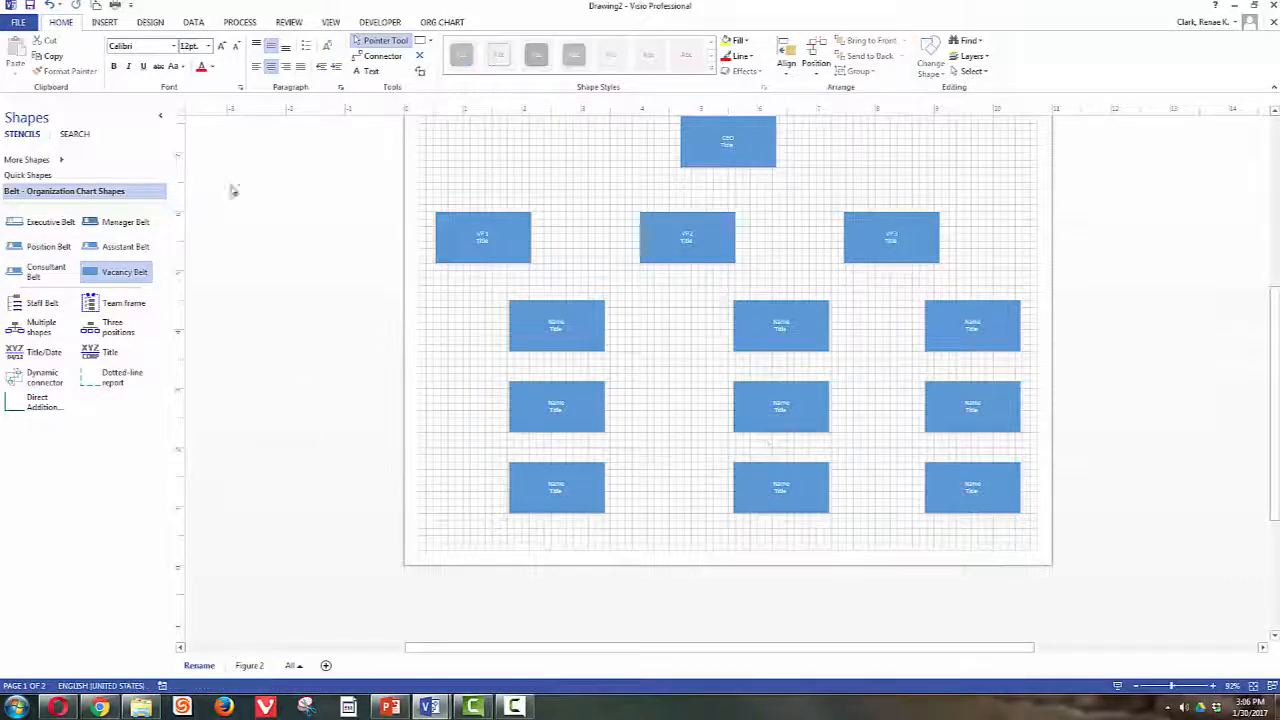
pyautogui.click(114, 5)
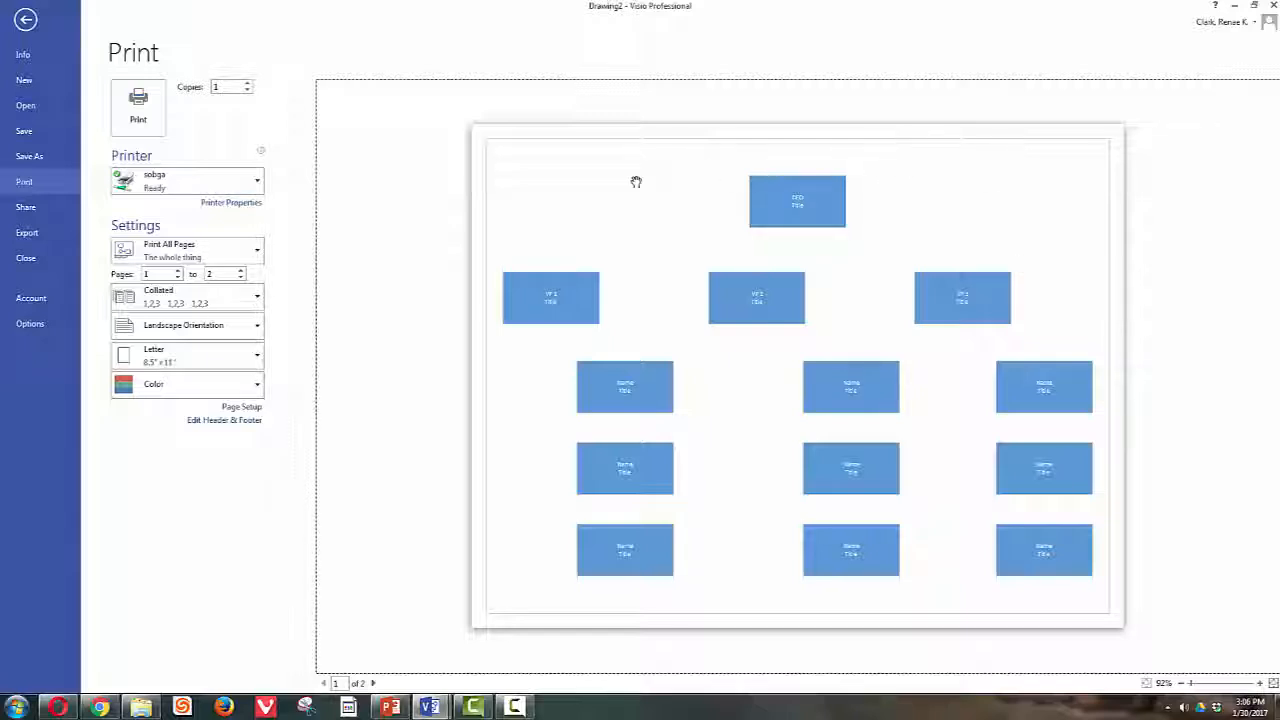
pyautogui.click(26, 19)
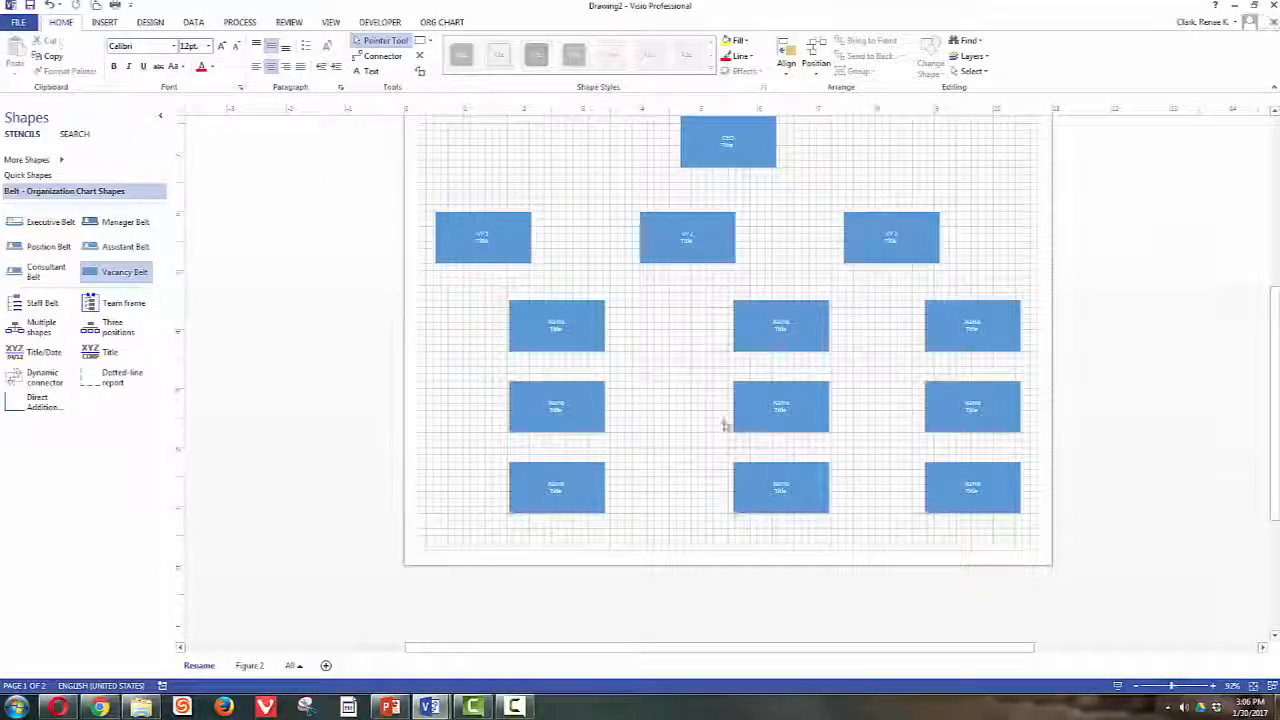
pyautogui.scroll(1, 900, 215)
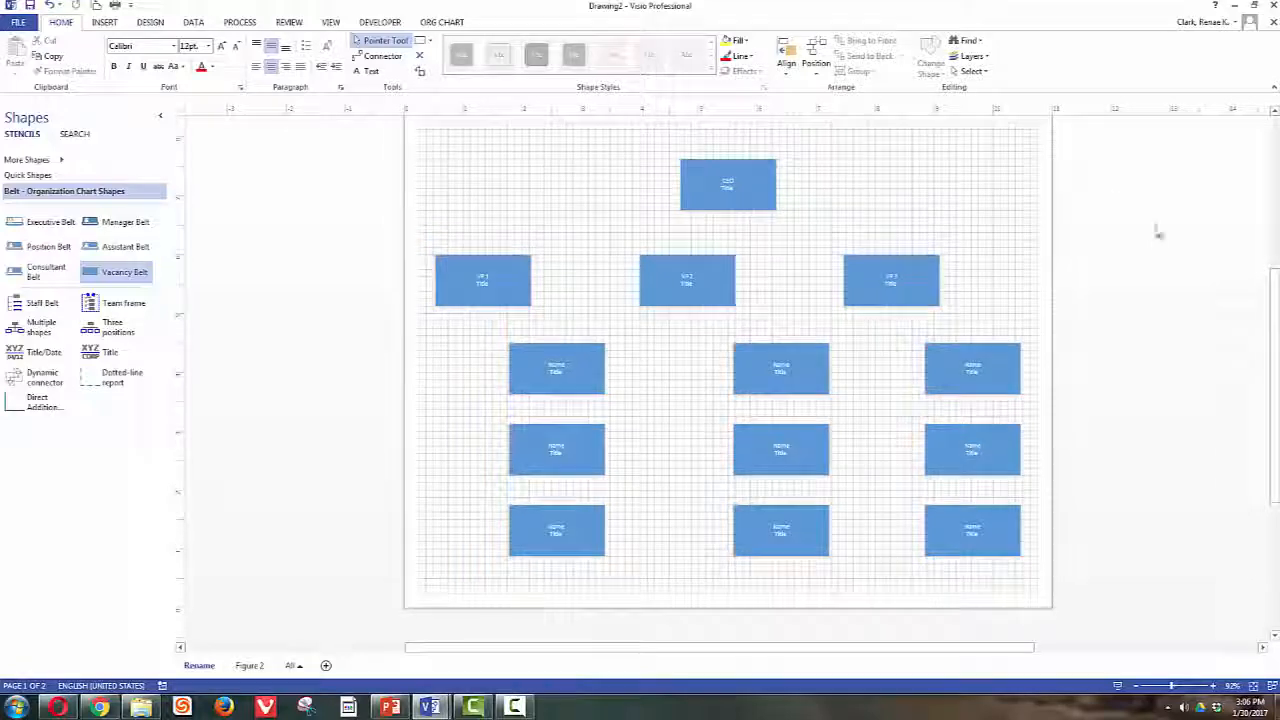